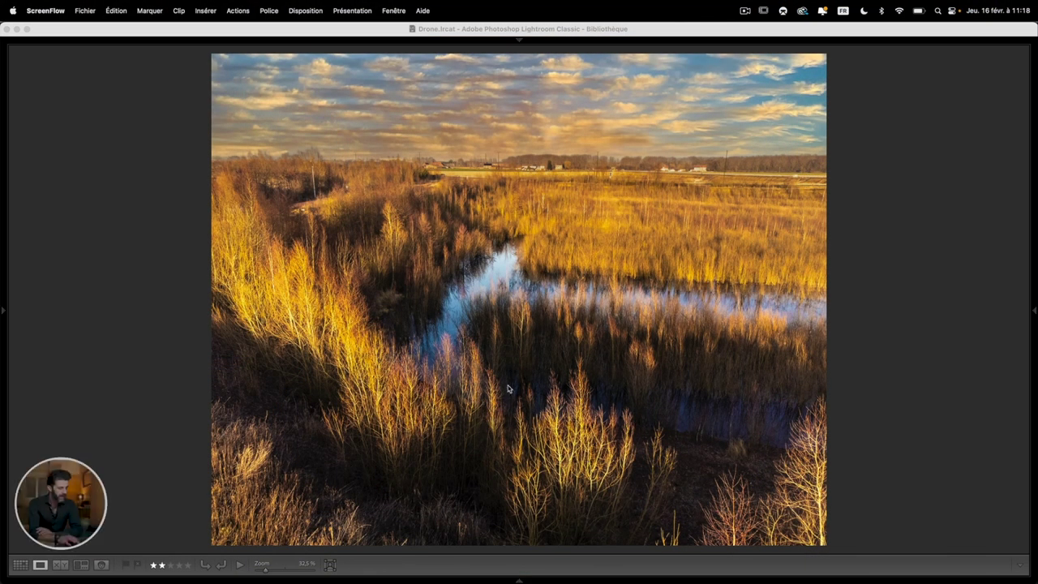
# Send the marsh photo DJI_0027-Modifier from Lightroom Classic to Photoshop with Cmd+E.
pyautogui.click(940, 228)
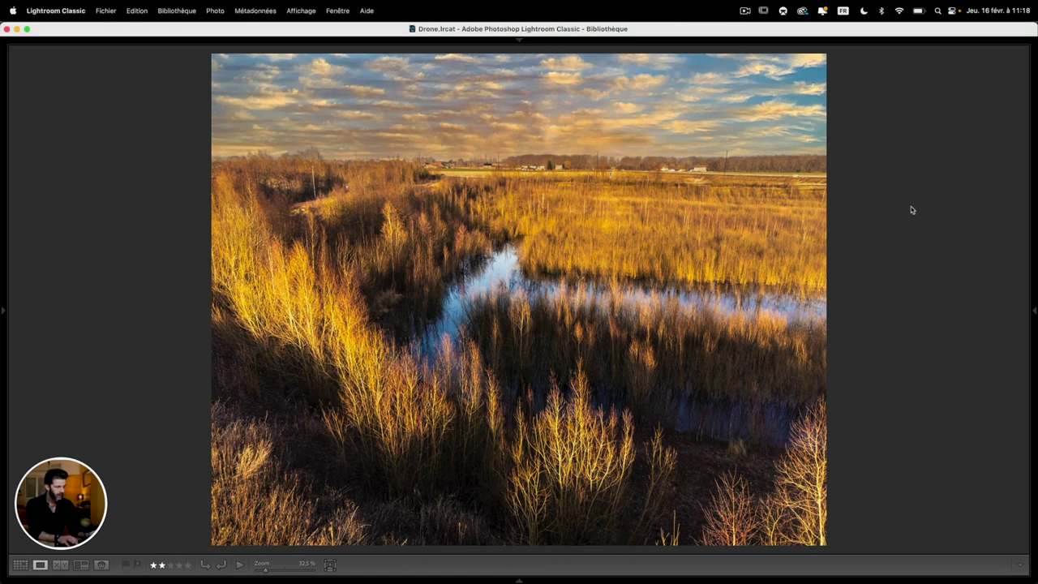
pyautogui.press('super')
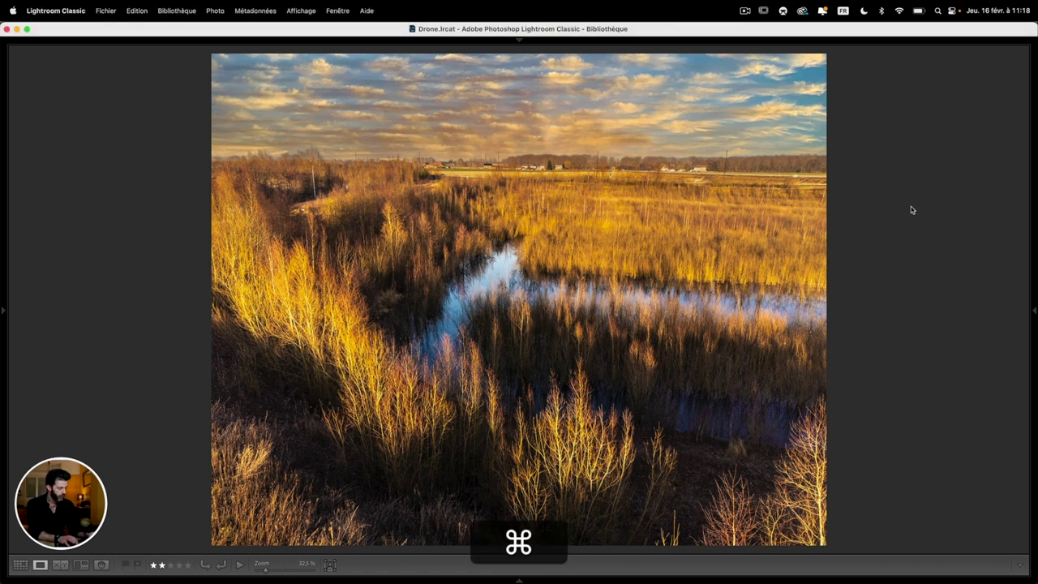
pyautogui.press('super')
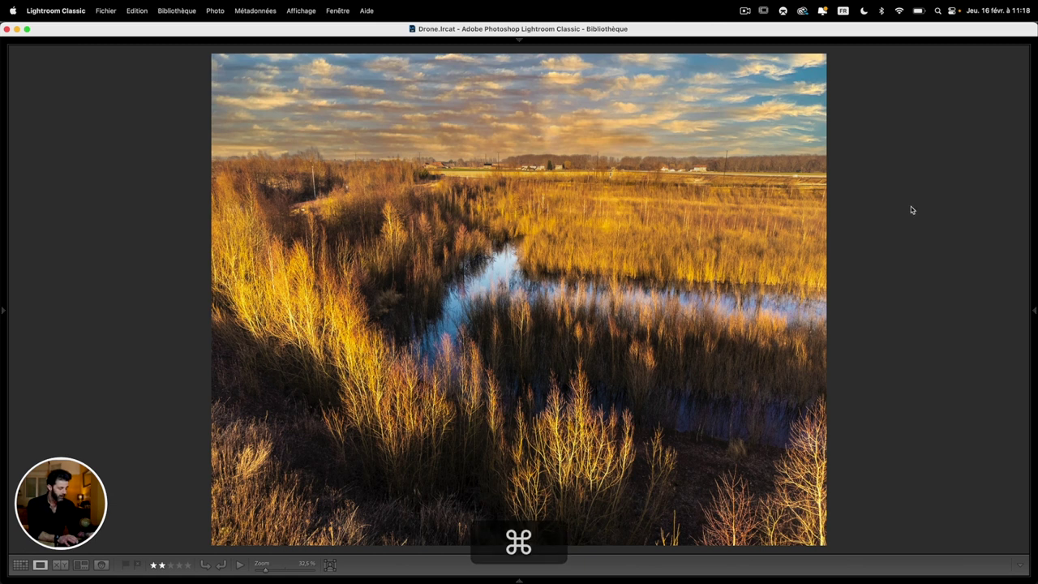
pyautogui.press('super')
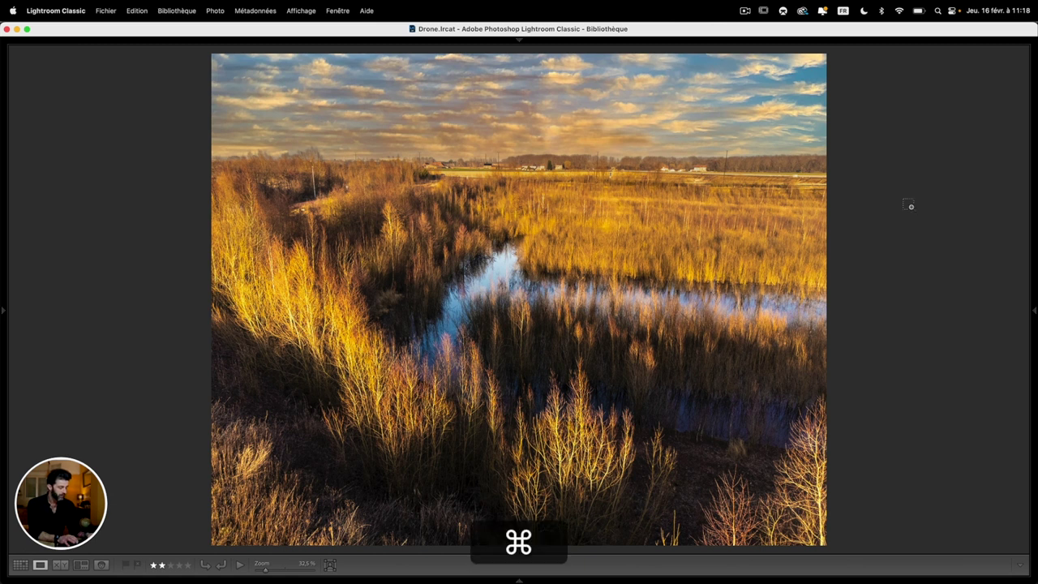
pyautogui.press('super+e')
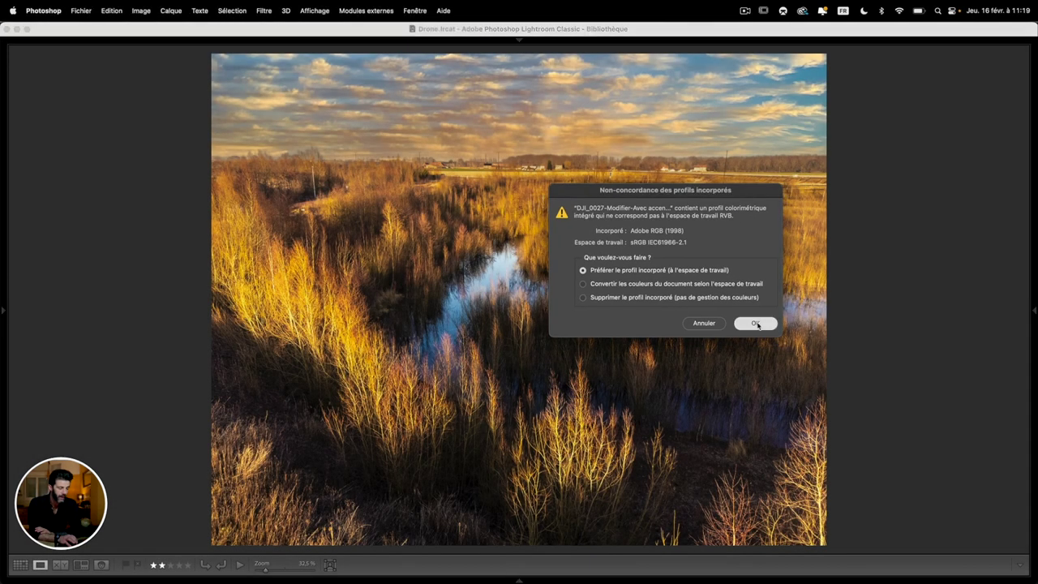
# Open the photo keeping its embedded Adobe RGB (1998) profile, then return to Lightroom Classic.
pyautogui.click(754, 323)
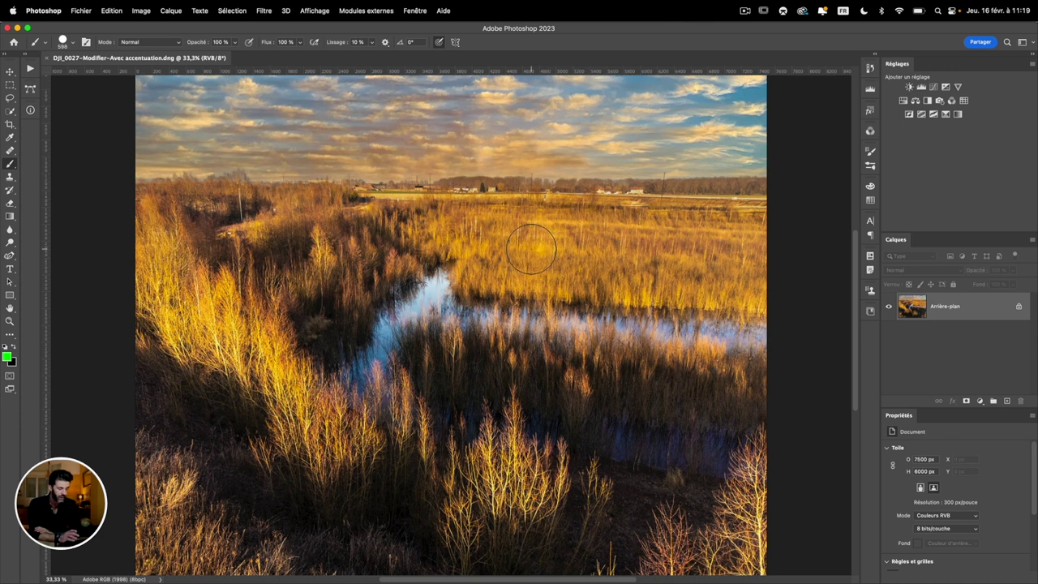
pyautogui.hotkey('ctrl', 'Up')
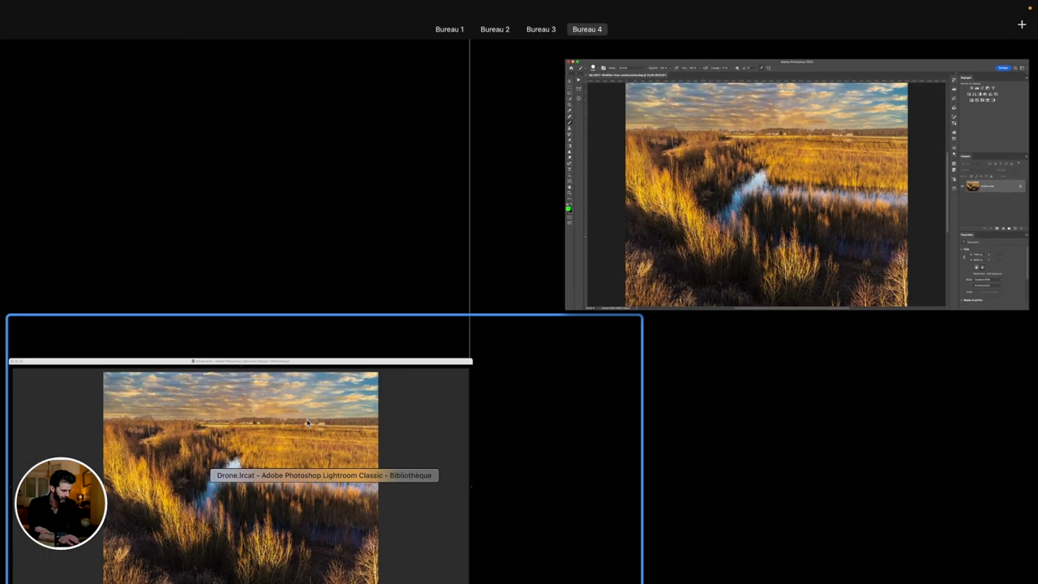
pyautogui.click(324, 454)
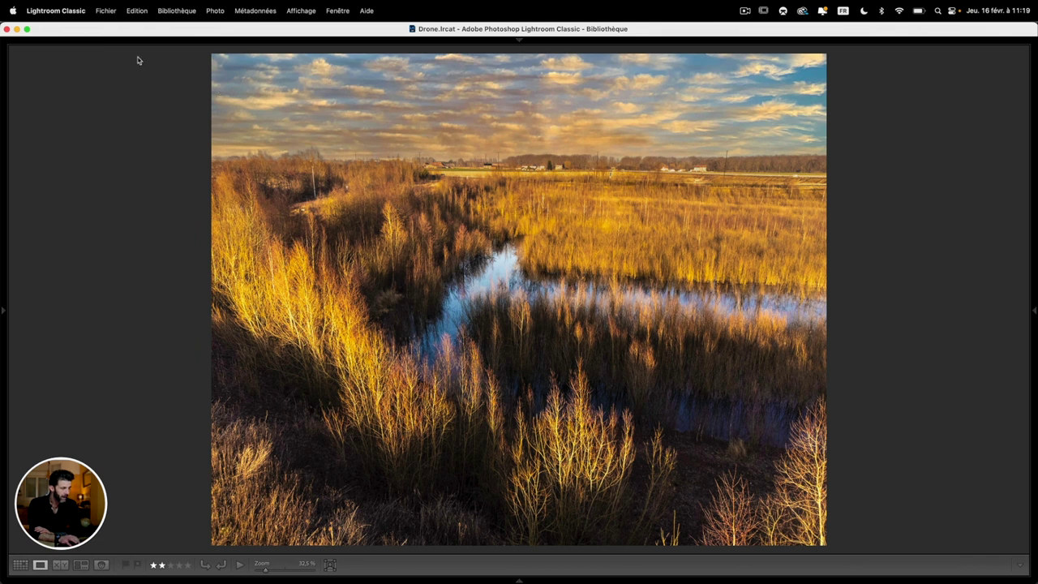
# Check Lightroom's external editing preferences, keeping PSD as the Photoshop file format.
pyautogui.click(102, 11)
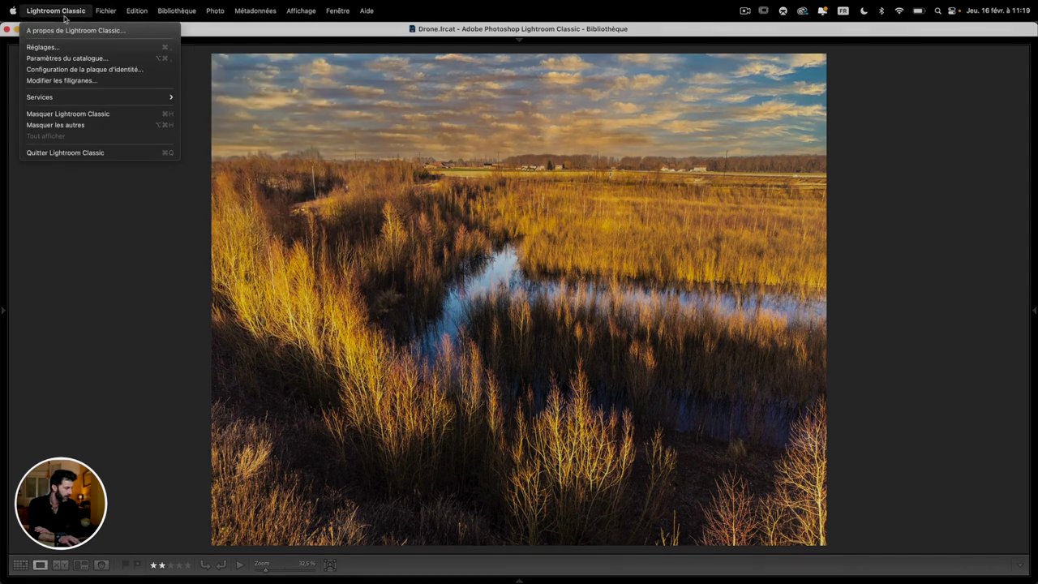
pyautogui.click(43, 47)
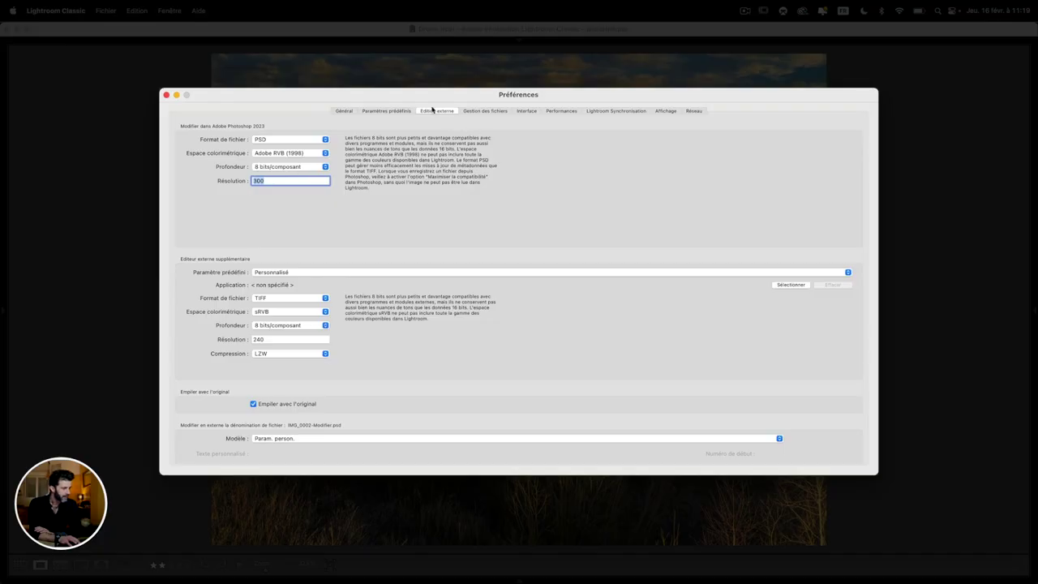
pyautogui.click(431, 112)
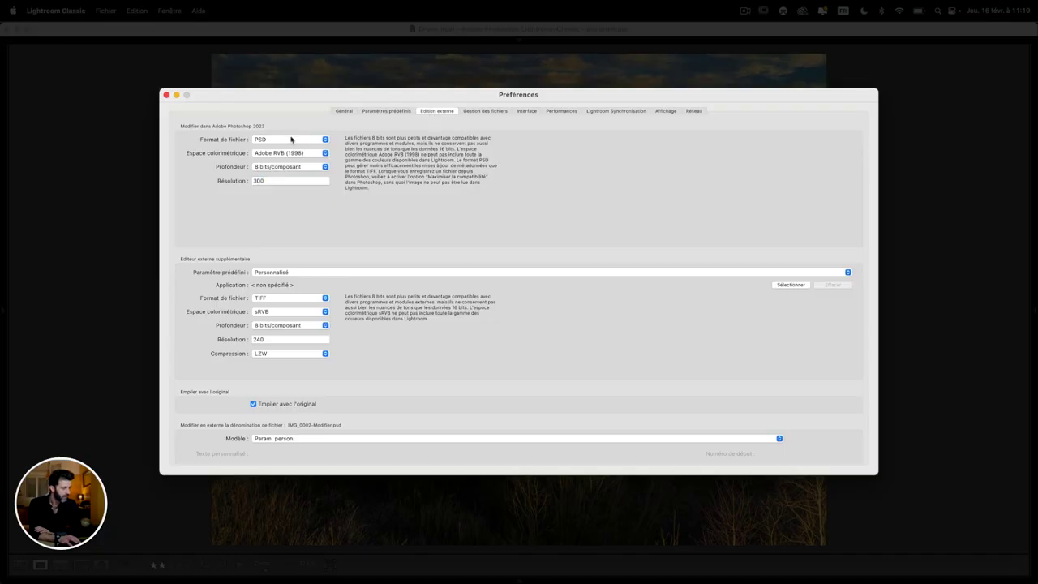
pyautogui.click(278, 141)
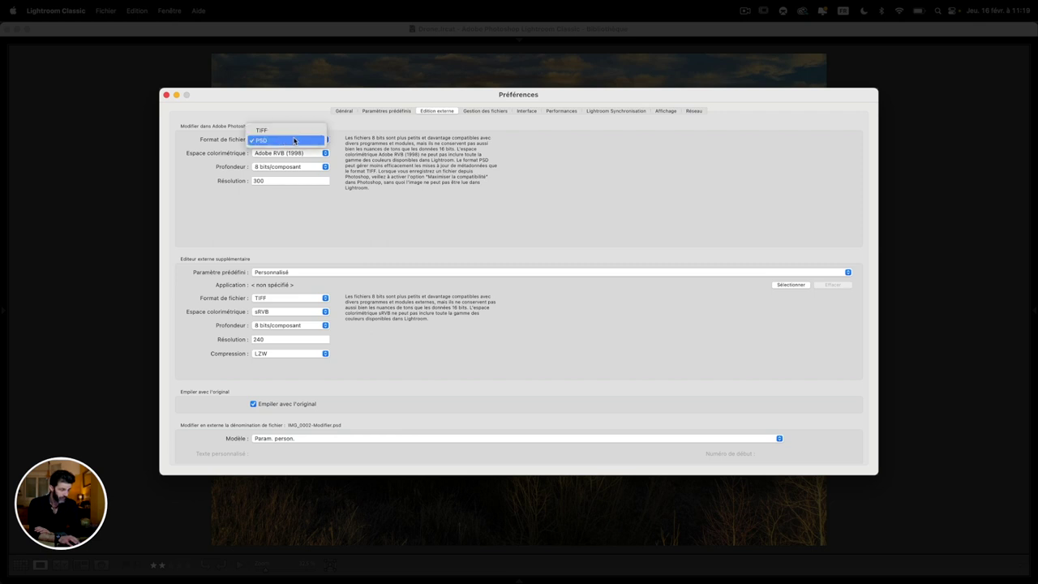
pyautogui.click(290, 141)
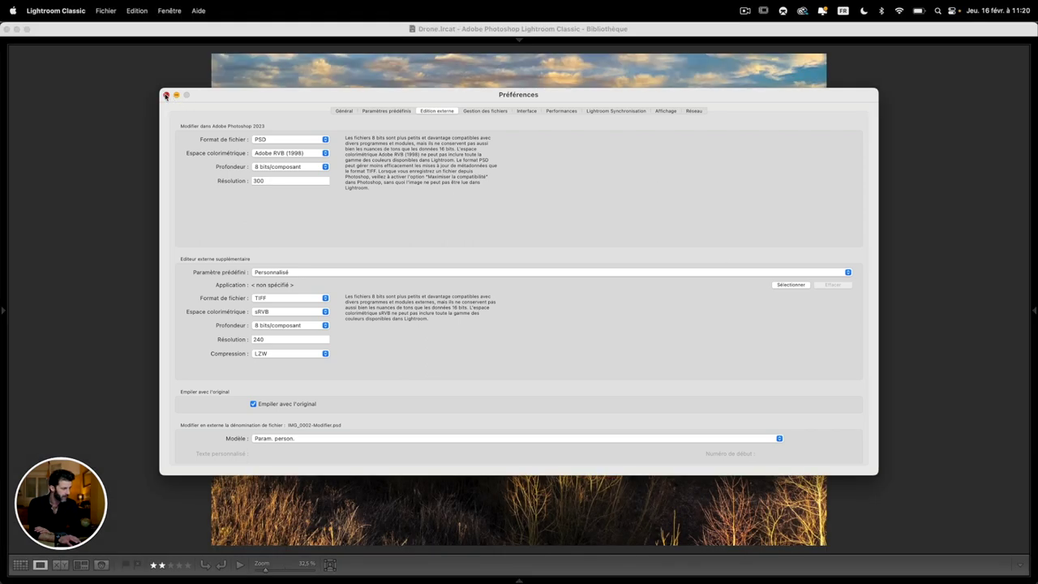
pyautogui.click(165, 95)
# Inspect Photoshop's Couleurs settings, noting the sRGB IEC61966-2.1 RGB working space.
pyautogui.click(721, 233)
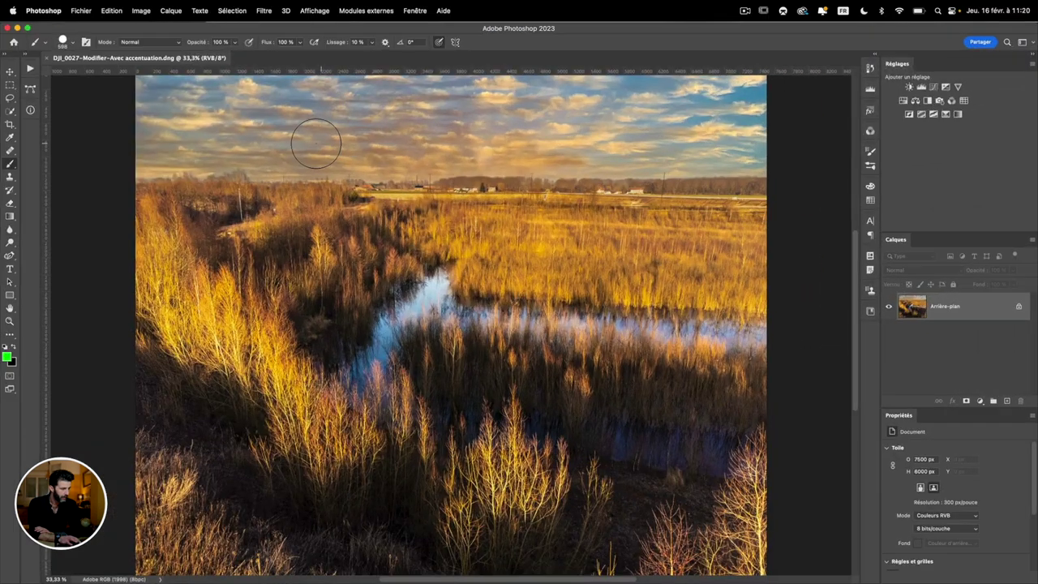
pyautogui.click(111, 11)
pyautogui.click(135, 364)
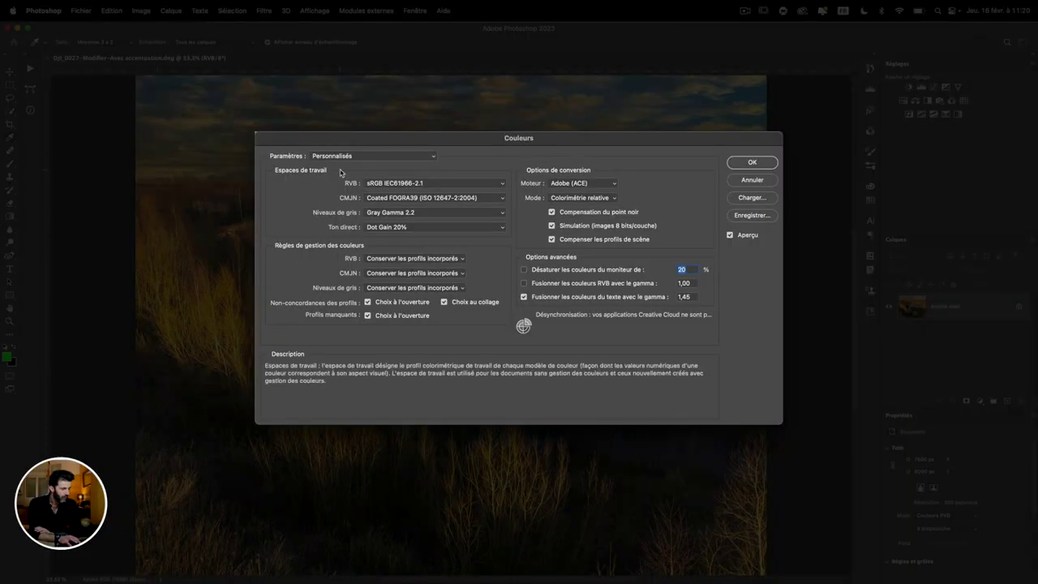
pyautogui.moveTo(434, 183)
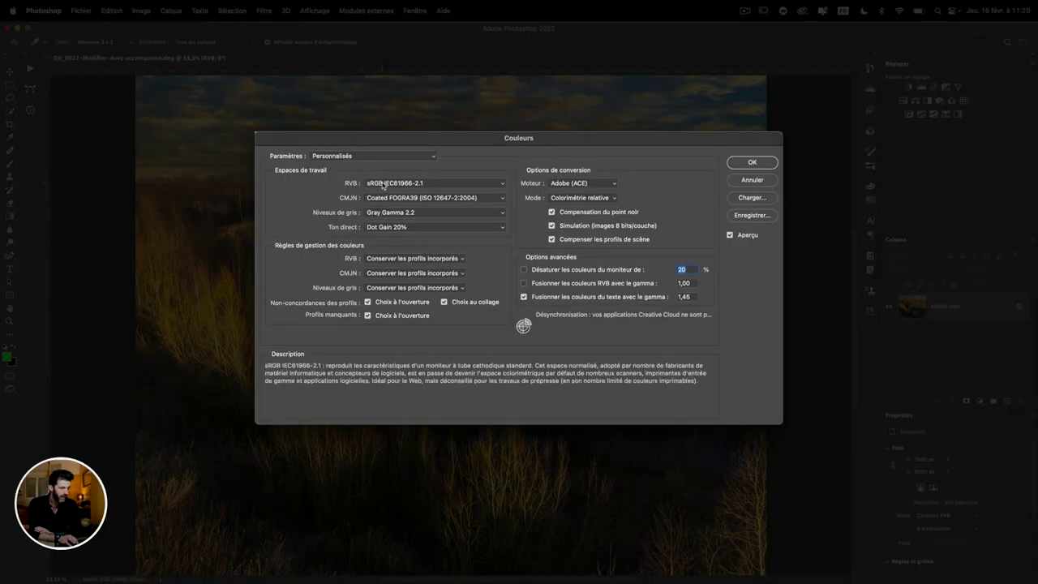
pyautogui.click(406, 184)
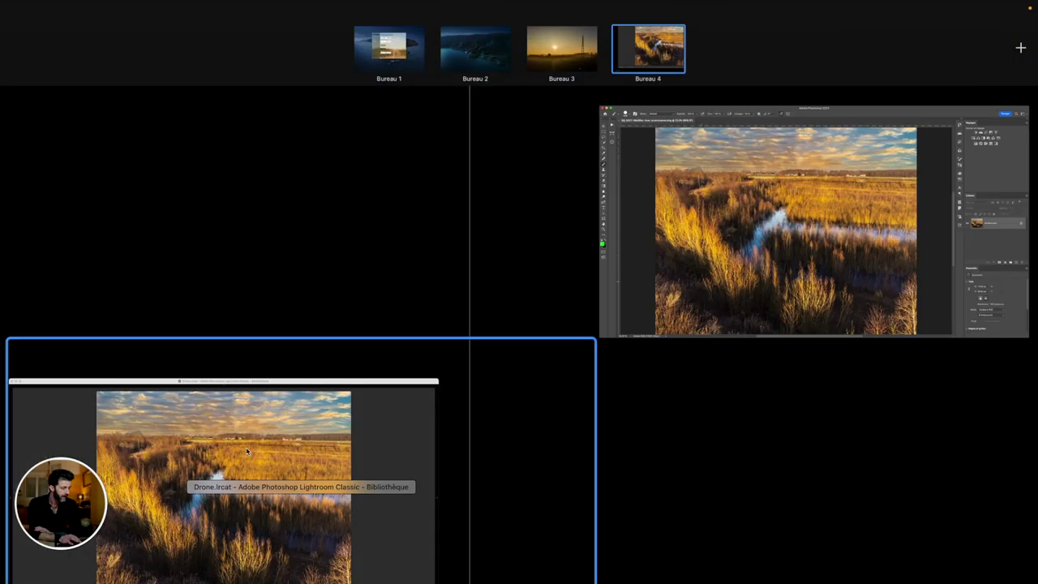
# Set Lightroom's external editing colour space for Photoshop edits to sRVB.
pyautogui.click(246, 447)
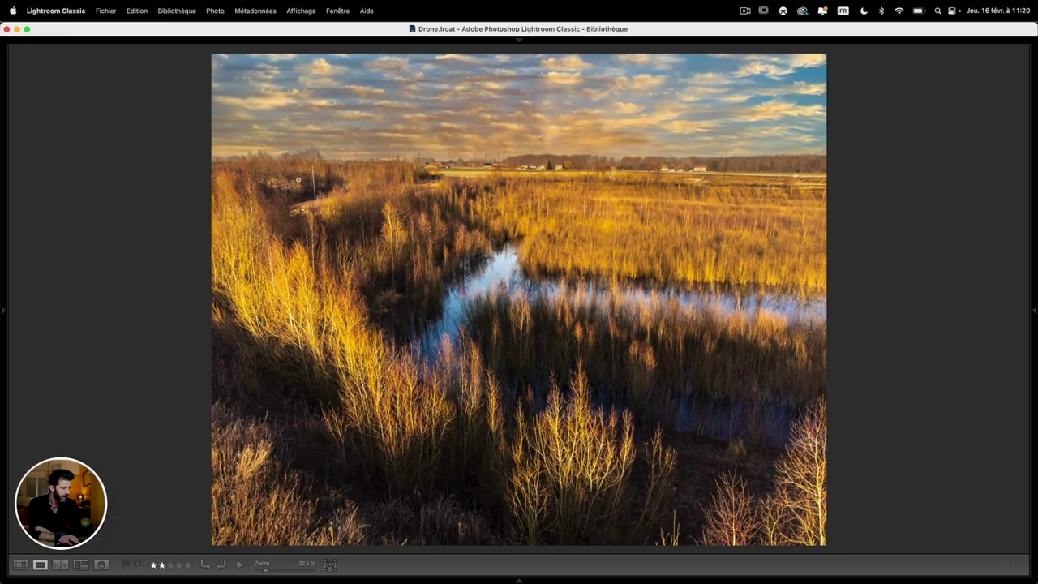
pyautogui.click(57, 10)
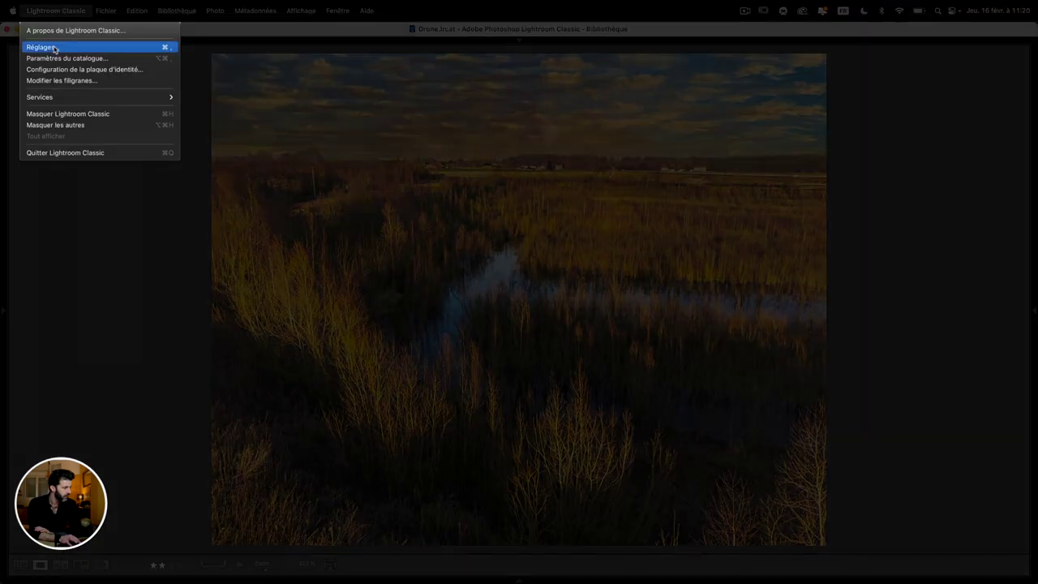
pyautogui.click(42, 44)
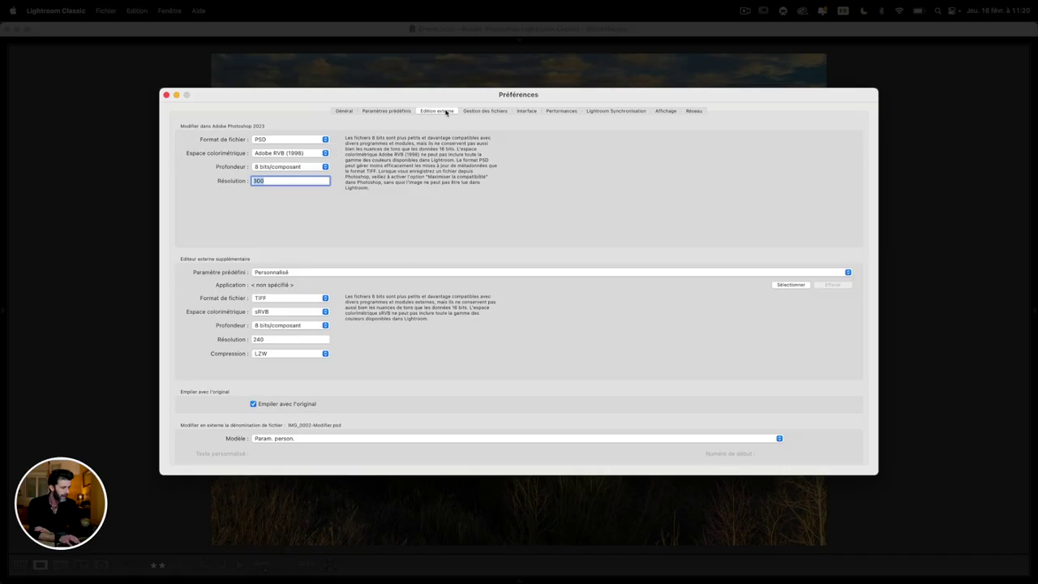
pyautogui.click(276, 152)
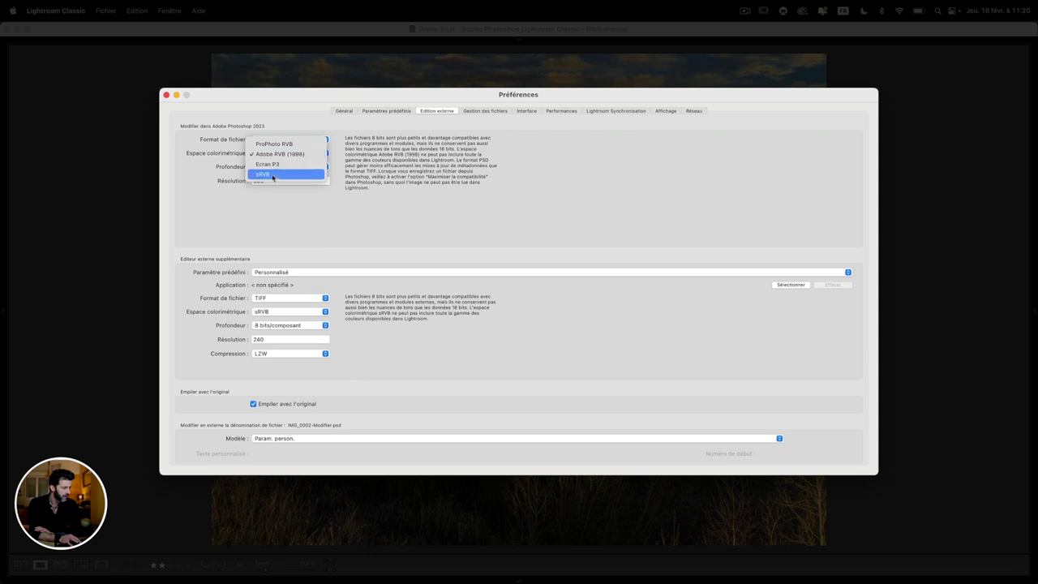
pyautogui.click(273, 176)
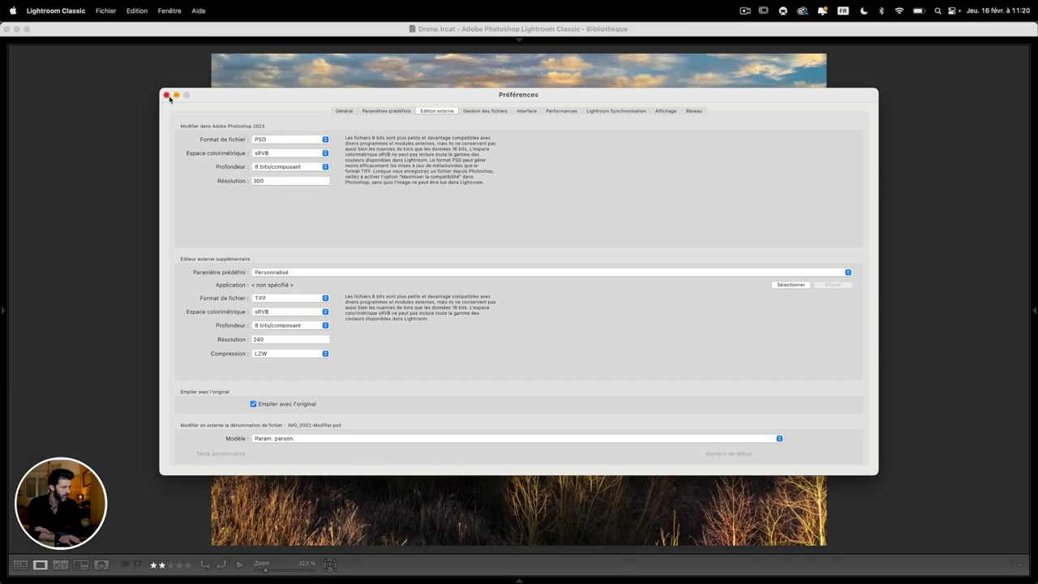
pyautogui.click(166, 95)
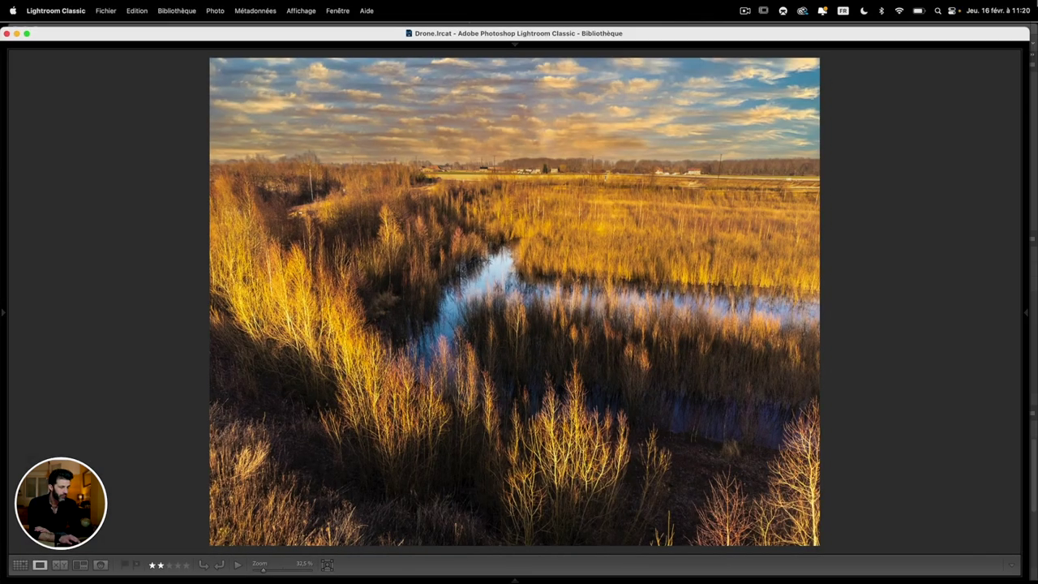
# Close the open Photoshop document without saving.
pyautogui.hotkey('ctrl', 'Up')
pyautogui.click(731, 236)
pyautogui.press('super+w')
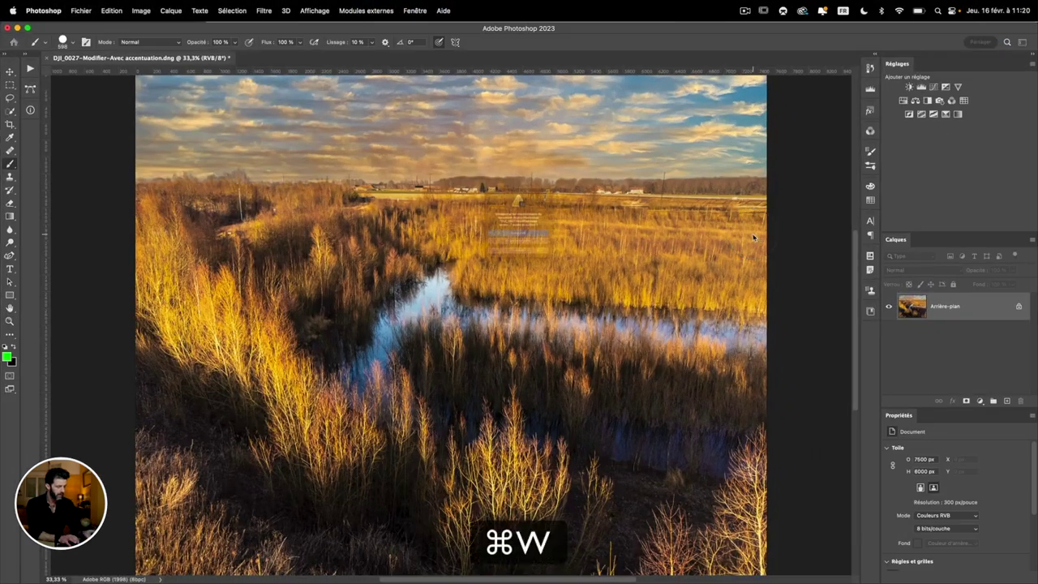
pyautogui.click(566, 264)
# Send the marsh photo from Lightroom to Photoshop again, now as sRGB.
pyautogui.hotkey('ctrl', 'Up')
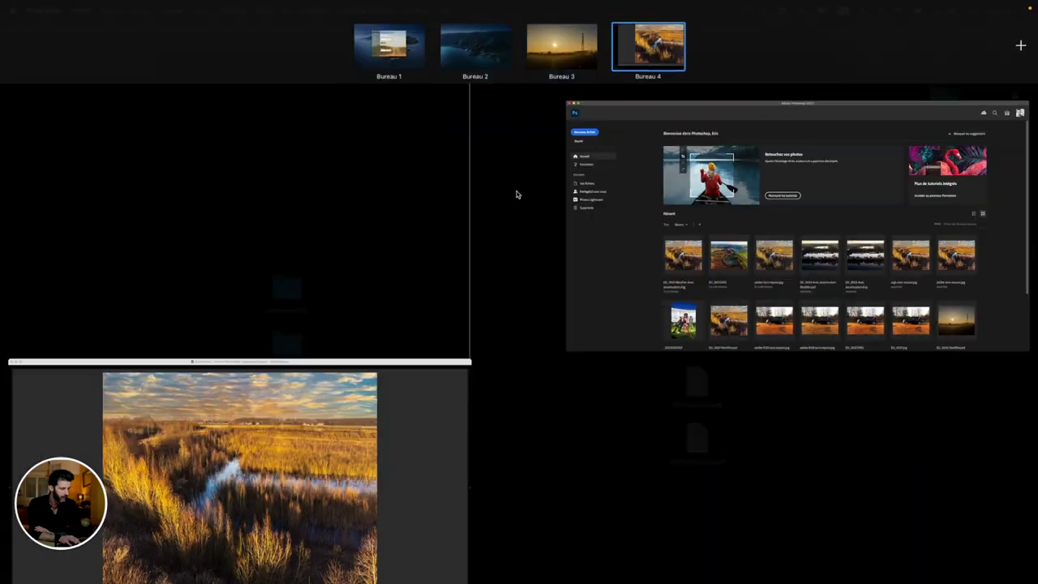
pyautogui.click(353, 437)
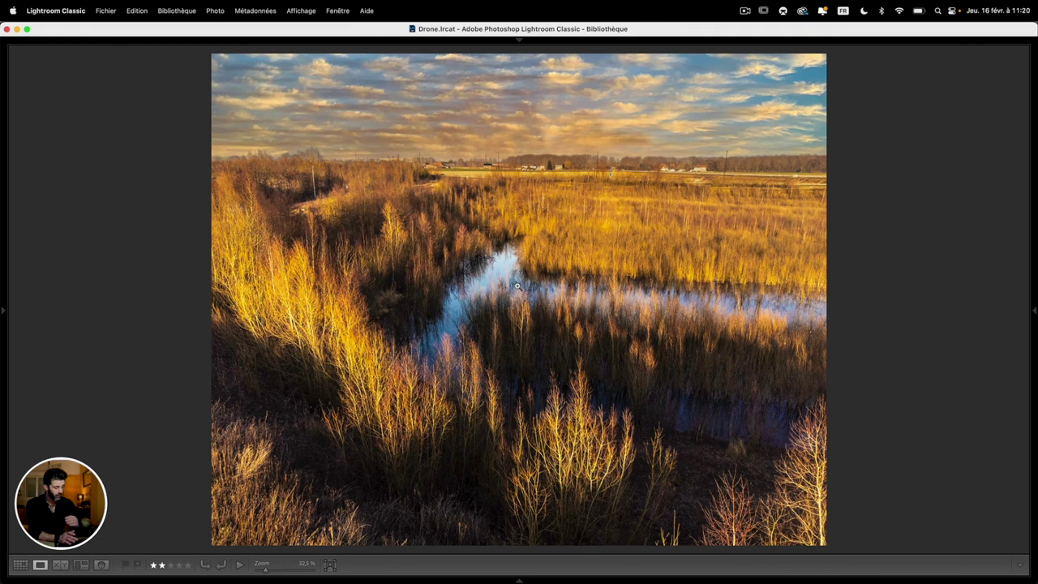
pyautogui.press('super')
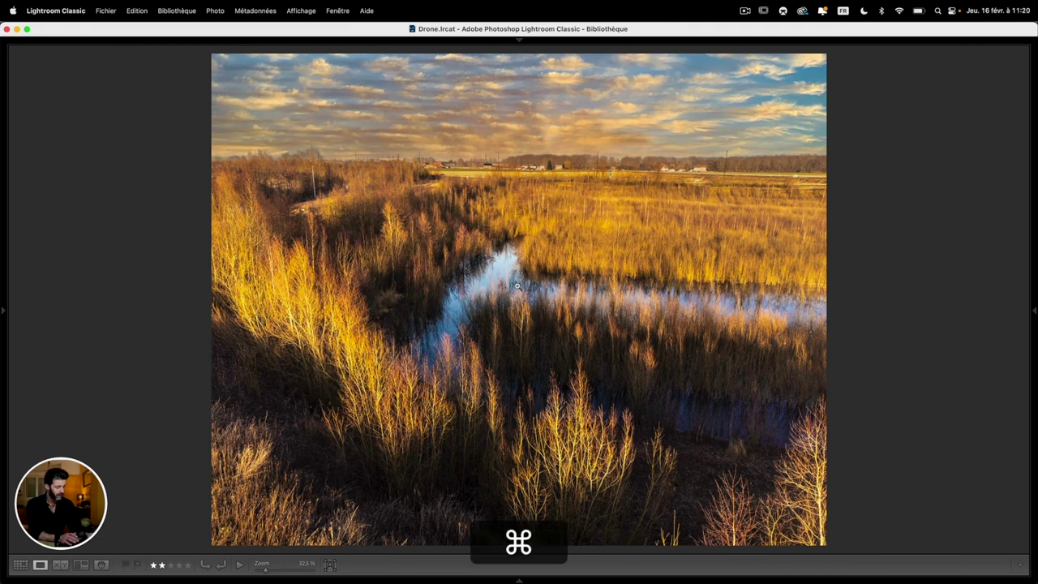
pyautogui.press('super+e')
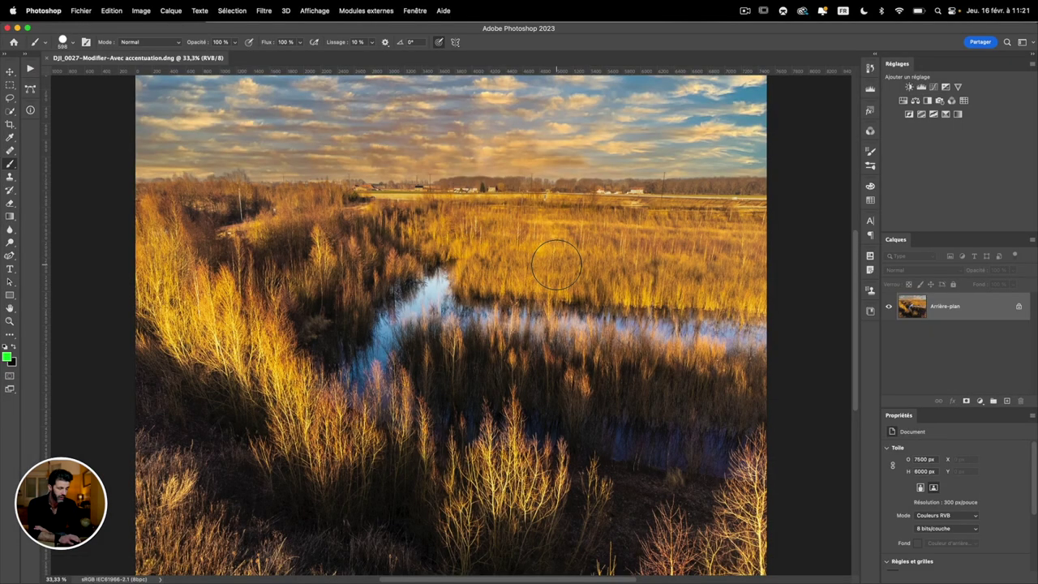
# Compare with Lightroom, then close the marsh photo in Photoshop without saving.
pyautogui.hotkey('ctrl', 'Up')
pyautogui.click(390, 345)
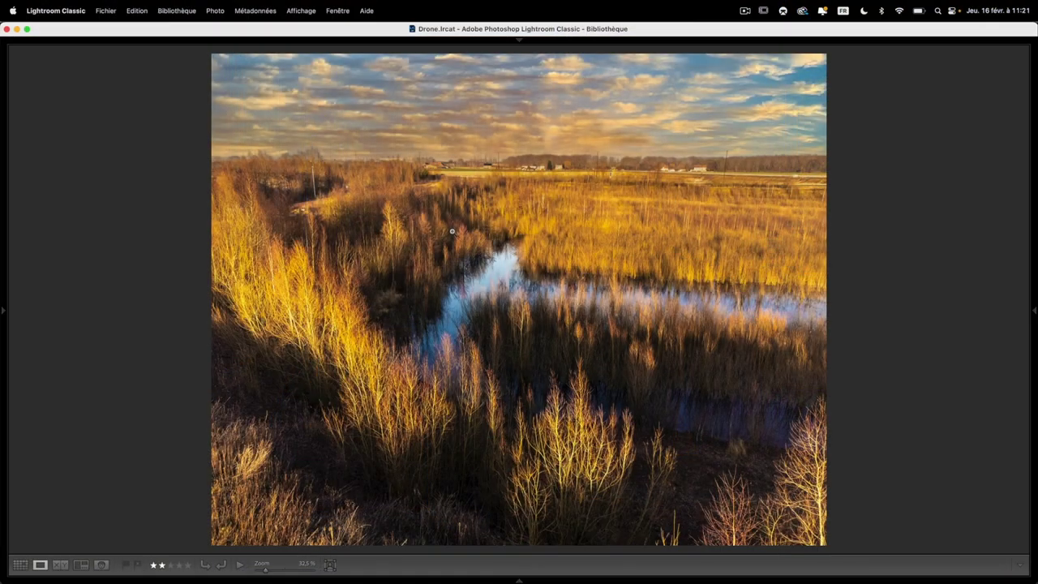
pyautogui.hotkey('ctrl', 'Up')
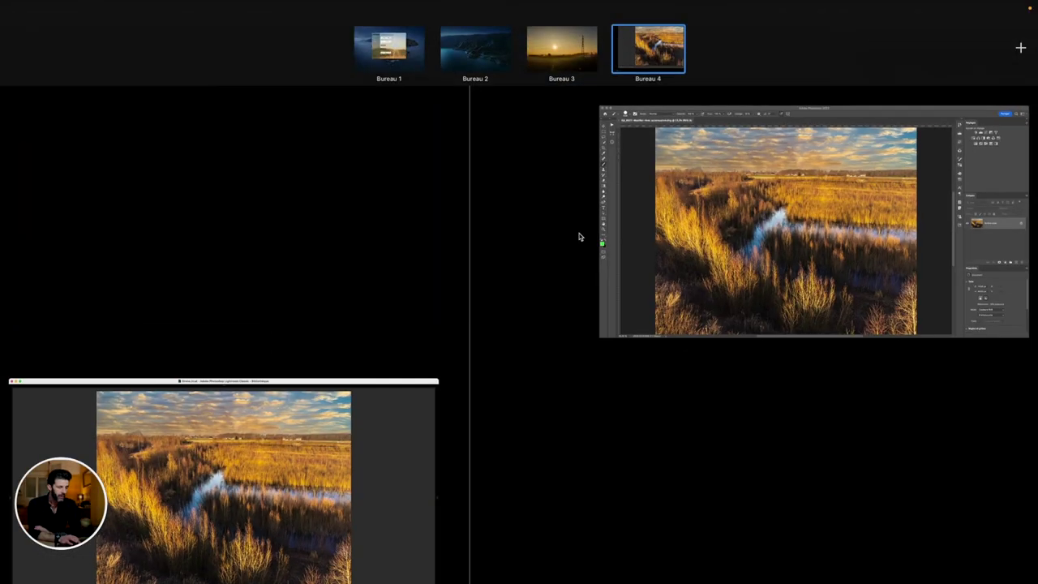
pyautogui.click(753, 225)
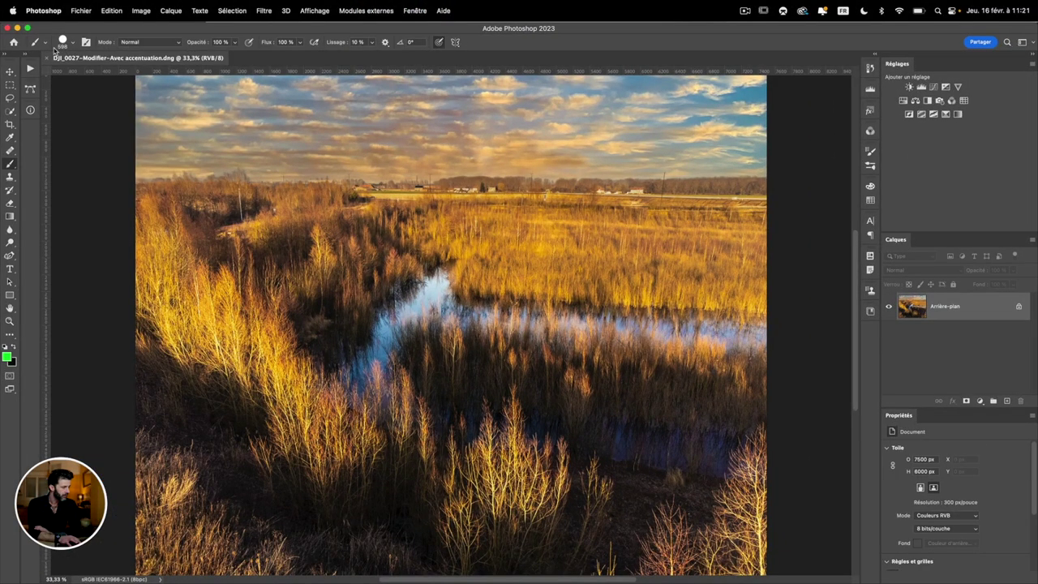
pyautogui.press('super+q')
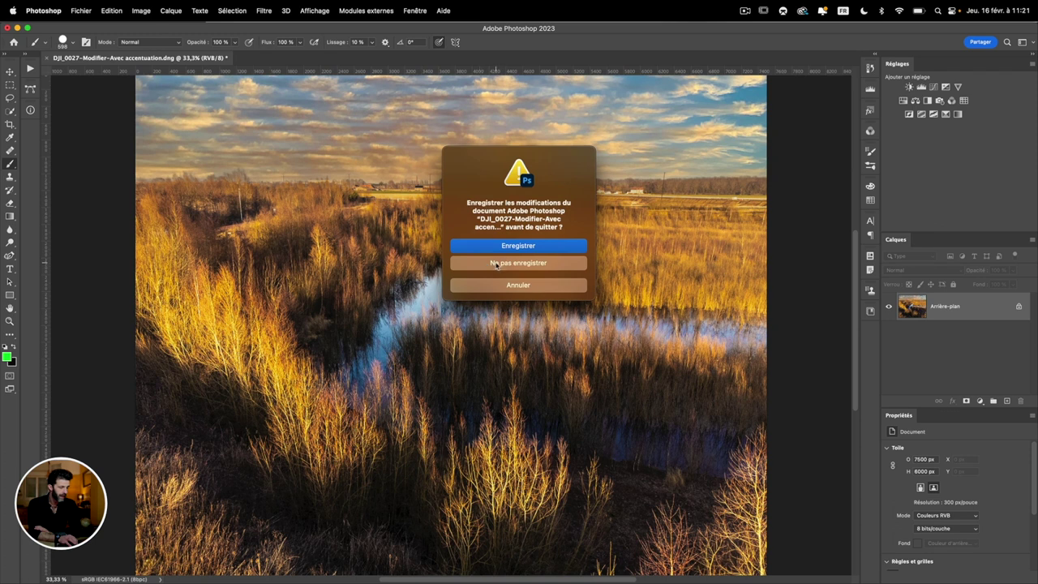
pyautogui.click(497, 264)
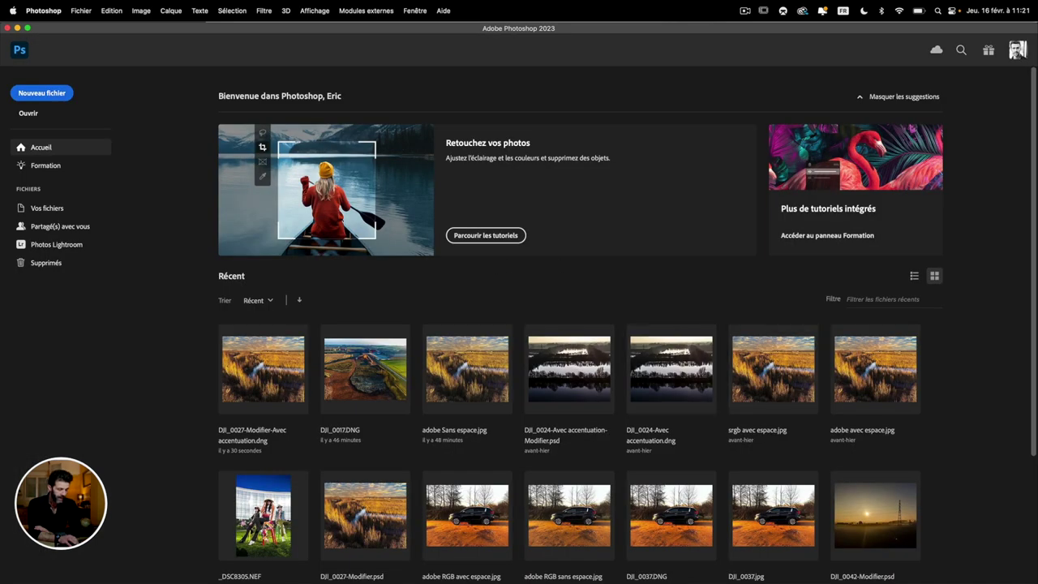
pyautogui.click(646, 283)
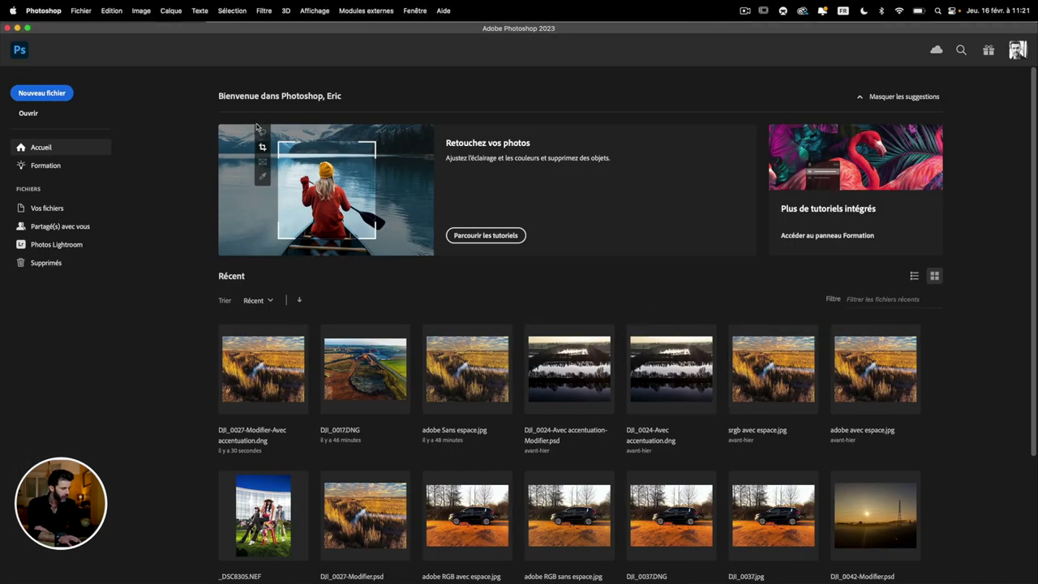
# Confirm Couleurs settings: sRGB working space, embedded profiles kept, prompts for mismatched and missing profiles.
pyautogui.click(113, 11)
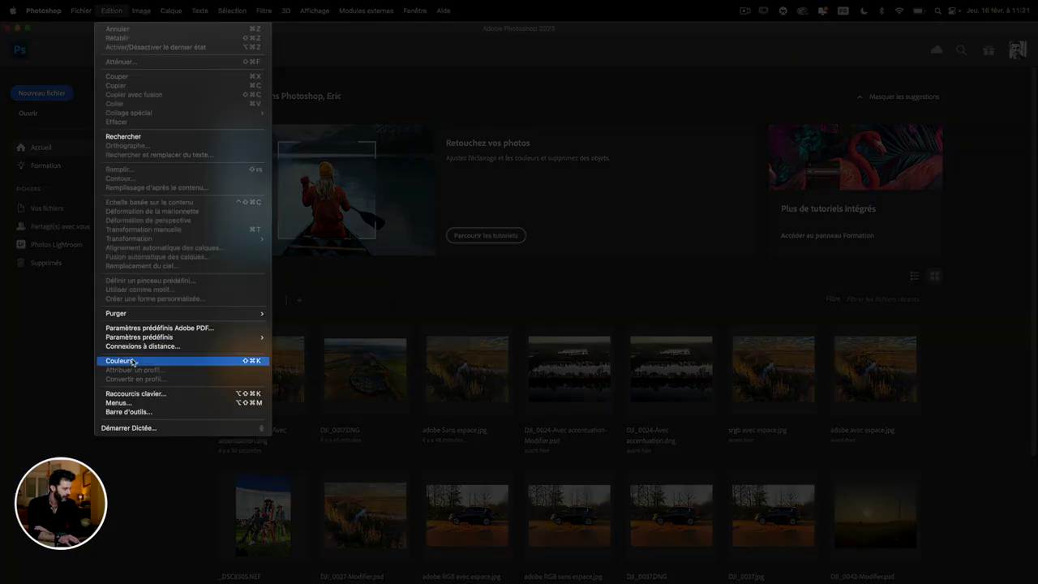
pyautogui.click(133, 360)
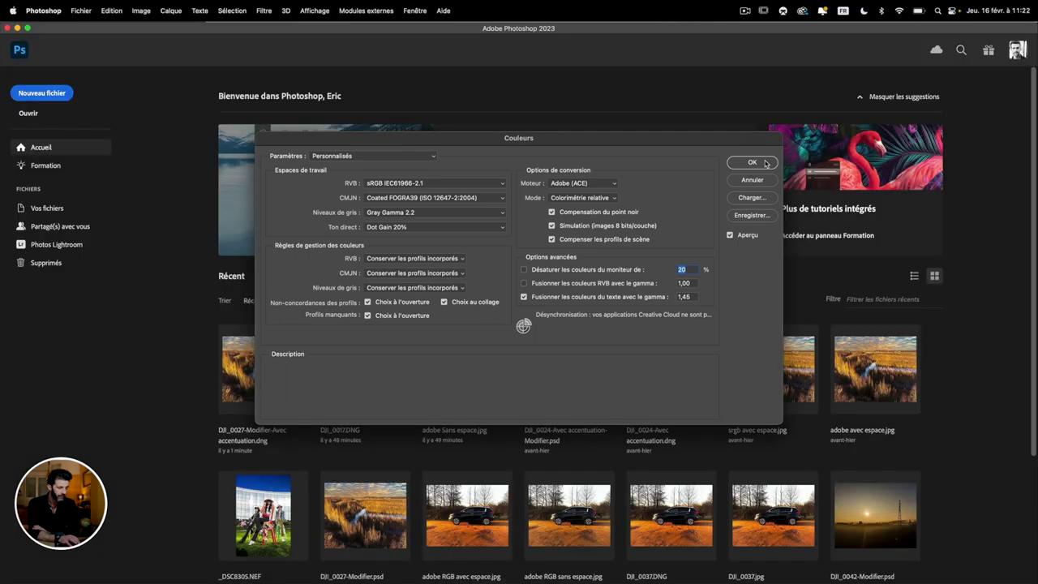
pyautogui.click(765, 163)
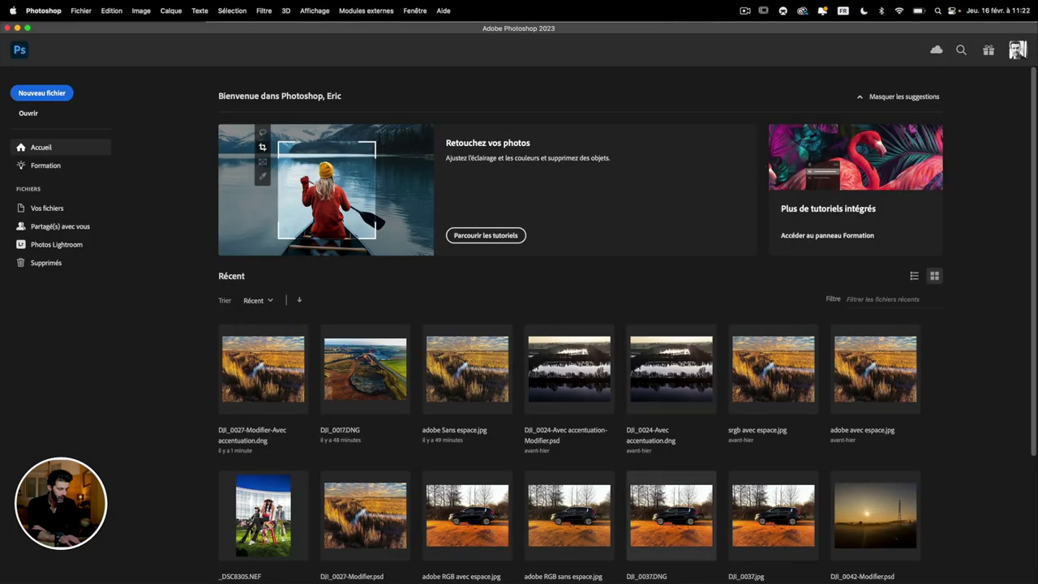
# Drag adobe Sans espace.jpg from Finder into Photoshop and assign the sRGB working profile.
pyautogui.press('super+Tab')
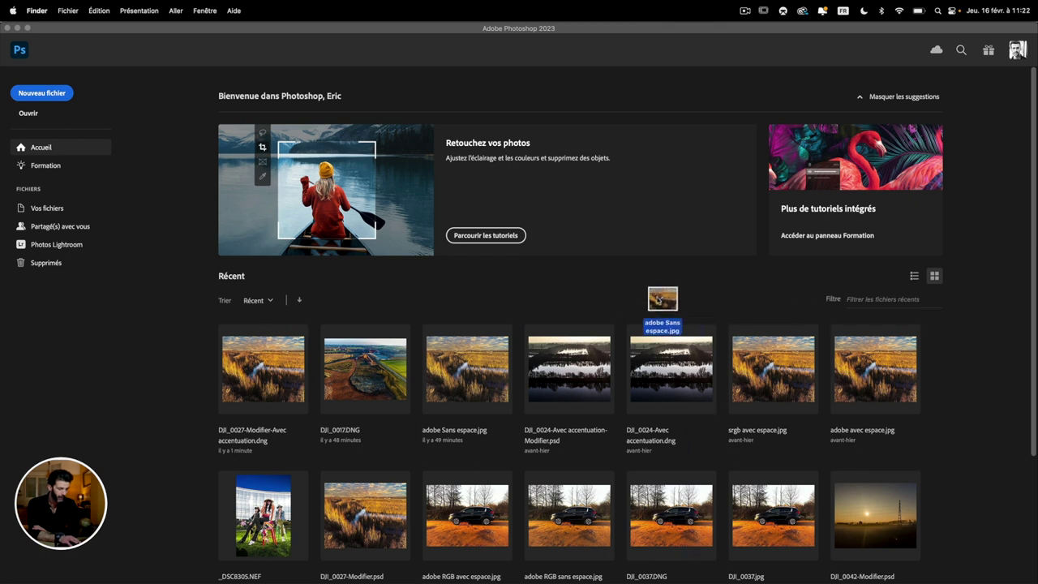
pyautogui.moveTo(708, 419); pyautogui.dragTo(662, 299)
pyautogui.moveTo(659, 205); pyautogui.dragTo(570, 176)
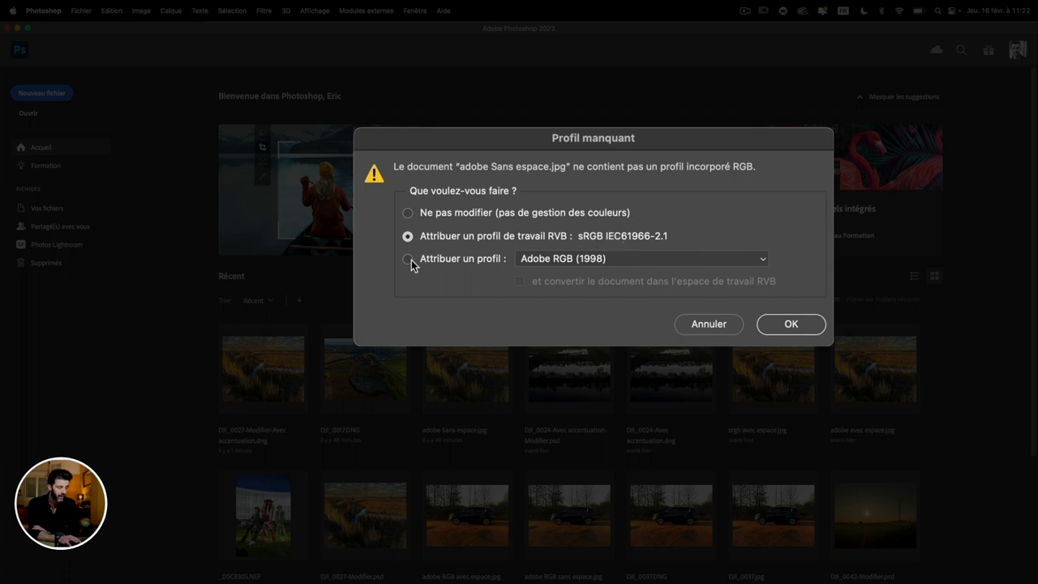
pyautogui.click(608, 258)
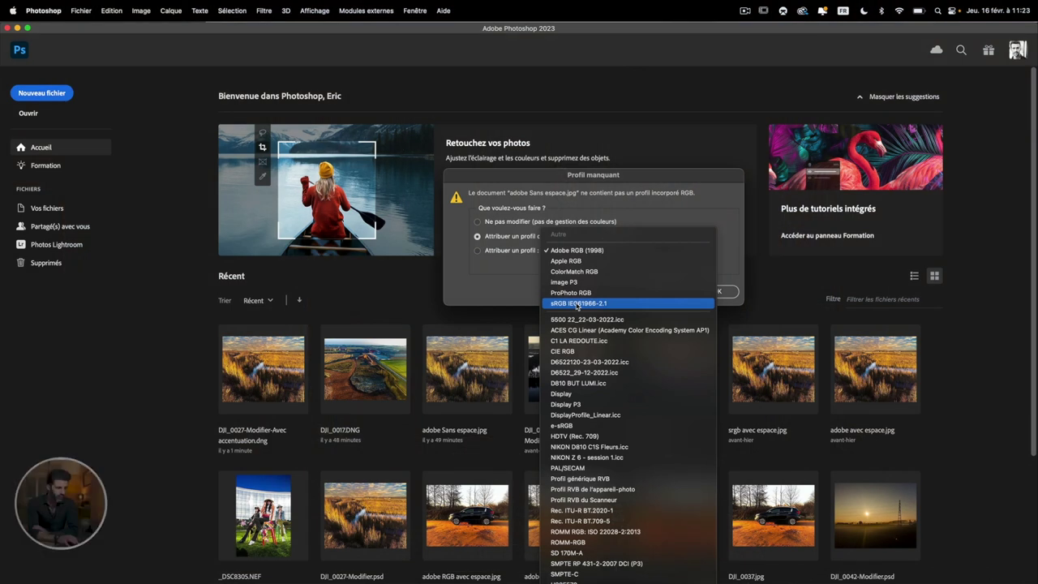
pyautogui.click(580, 242)
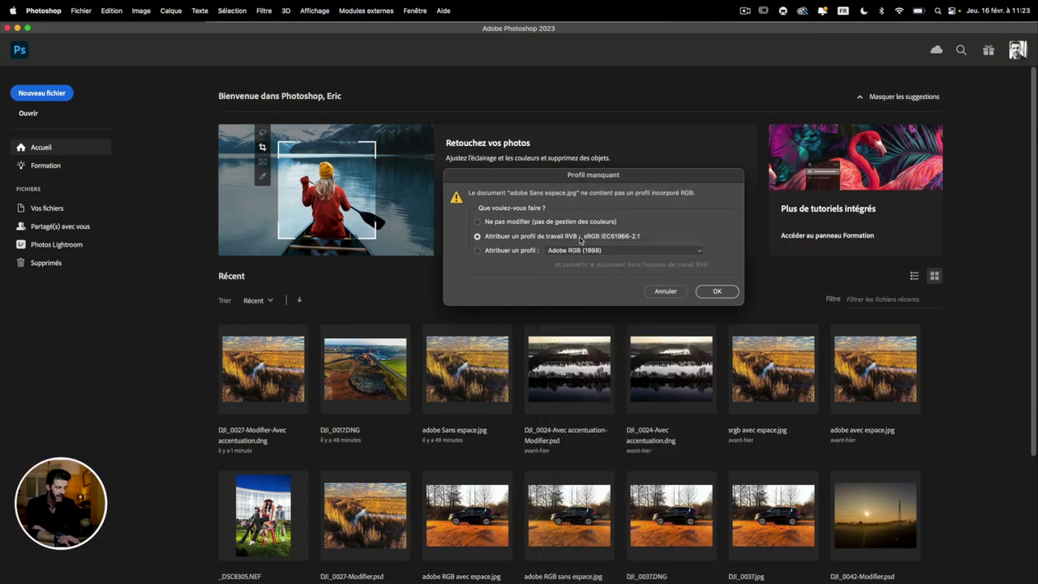
pyautogui.click(718, 291)
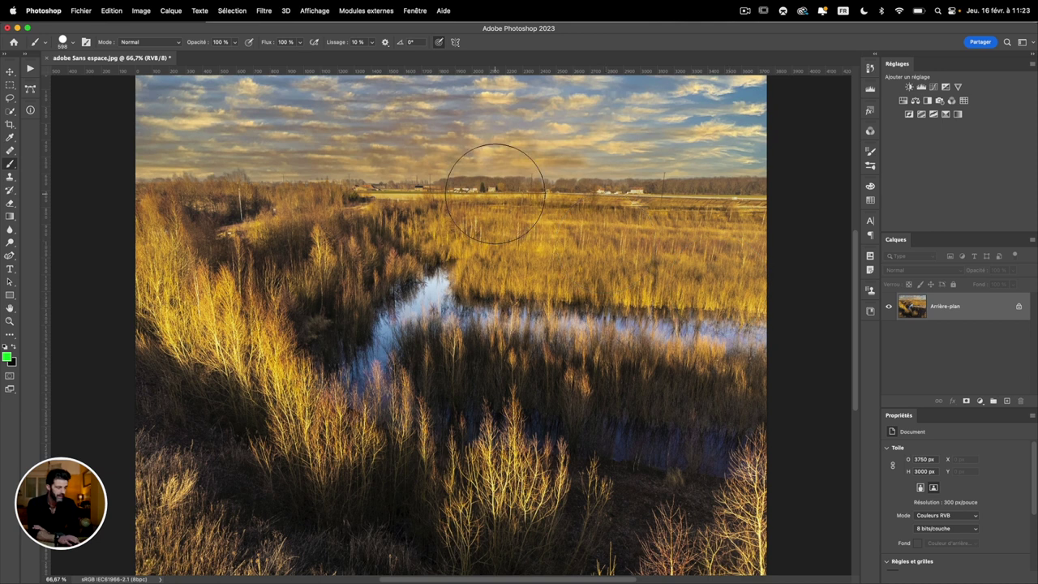
# Compare Photoshop and Lightroom side by side, zoom out, then widen Photoshop to full screen.
pyautogui.hotkey('ctrl', 'Up')
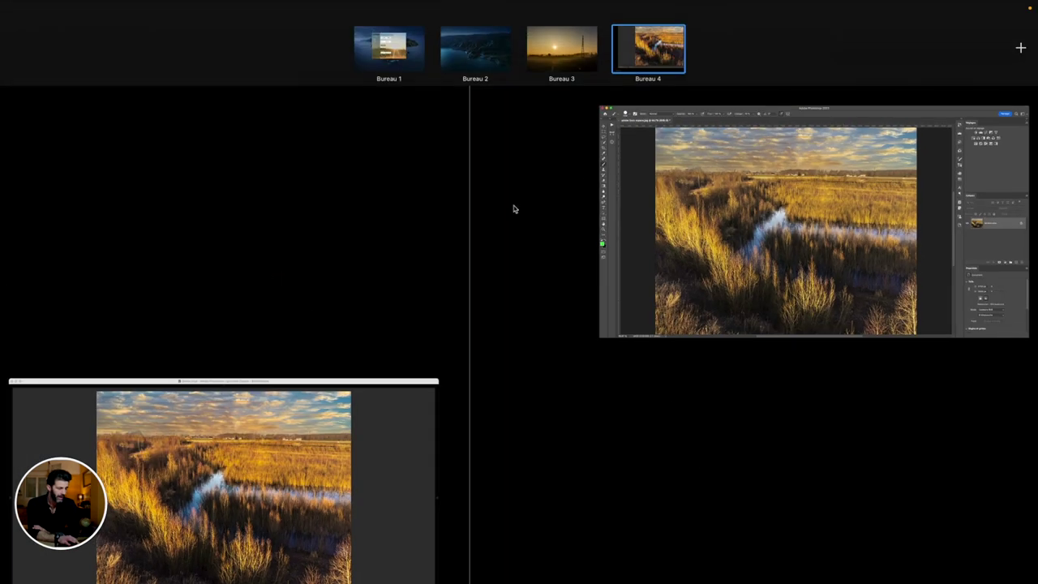
pyautogui.click(267, 454)
pyautogui.moveTo(1036, 217); pyautogui.dragTo(539, 207)
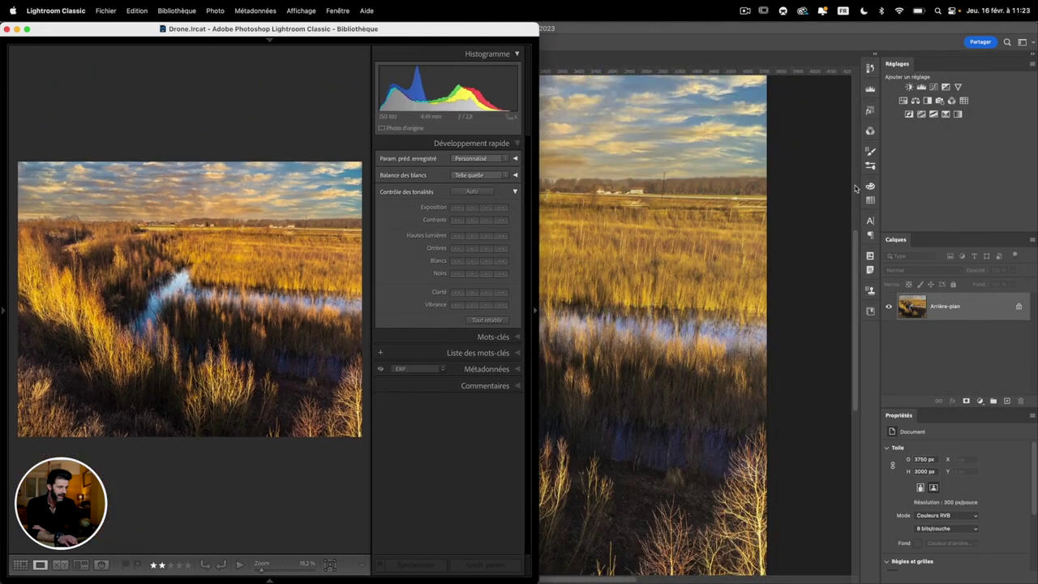
pyautogui.click(949, 185)
pyautogui.moveTo(3, 209)
pyautogui.mouseDown()
pyautogui.moveTo(400, 182)
pyautogui.moveTo(371, 184)
pyautogui.mouseUp()
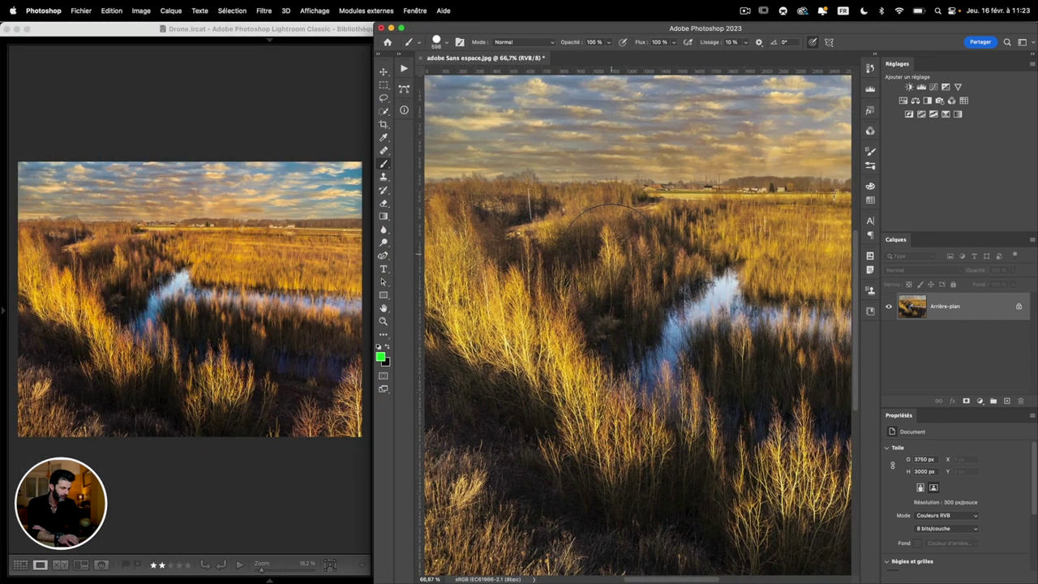
pyautogui.scroll(-2, 600, 259)
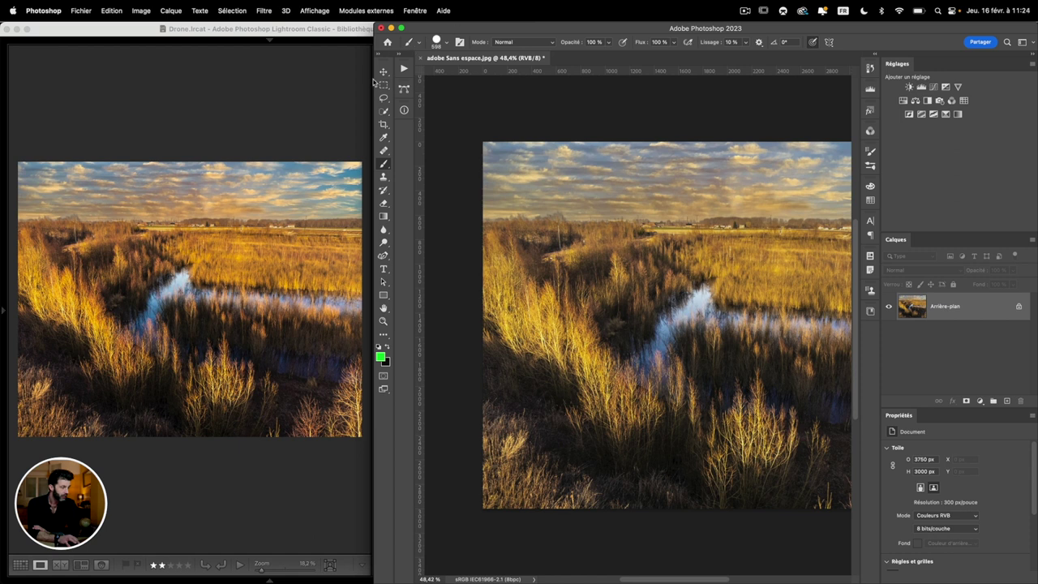
pyautogui.moveTo(373, 79); pyautogui.dragTo(0, 78)
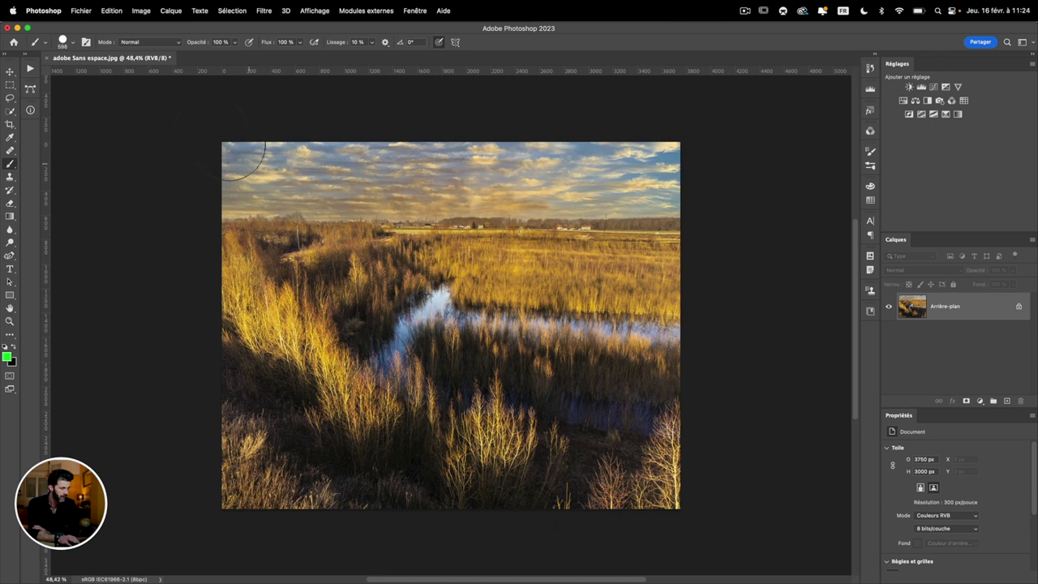
# Assign the Adobe RGB (1998) profile to adobe Sans espace.jpg.
pyautogui.click(111, 9)
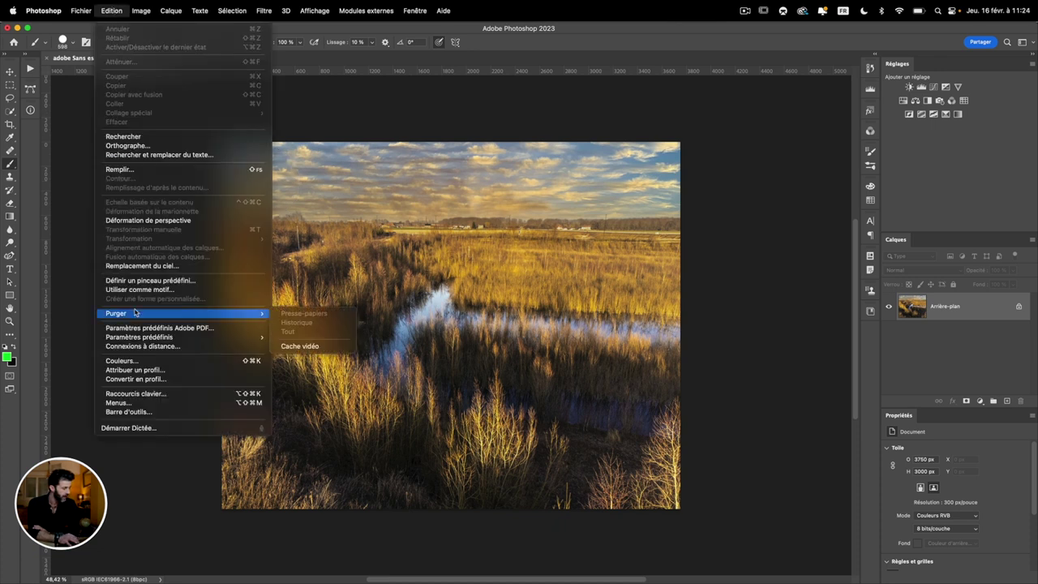
pyautogui.click(146, 371)
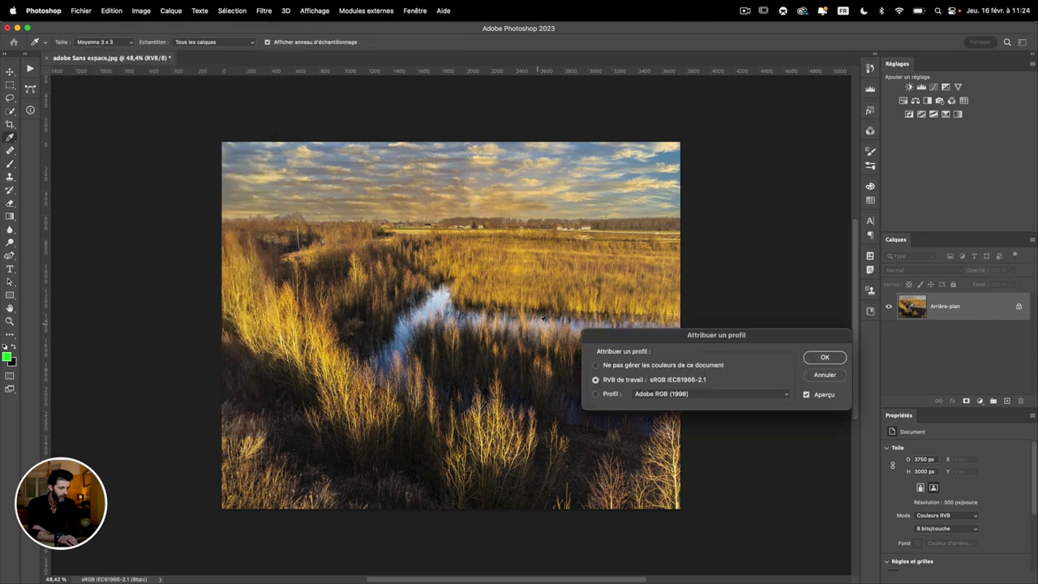
pyautogui.click(614, 395)
pyautogui.click(824, 358)
# Narrow Photoshop to compare against the Lightroom original, then restore it to full screen.
pyautogui.press('b')
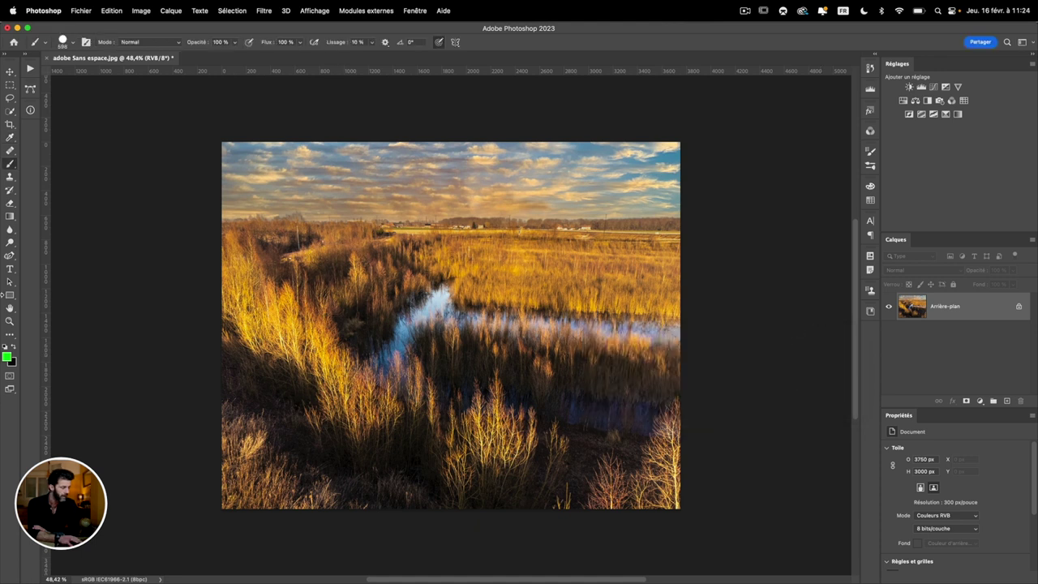
pyautogui.moveTo(2, 165); pyautogui.dragTo(409, 164)
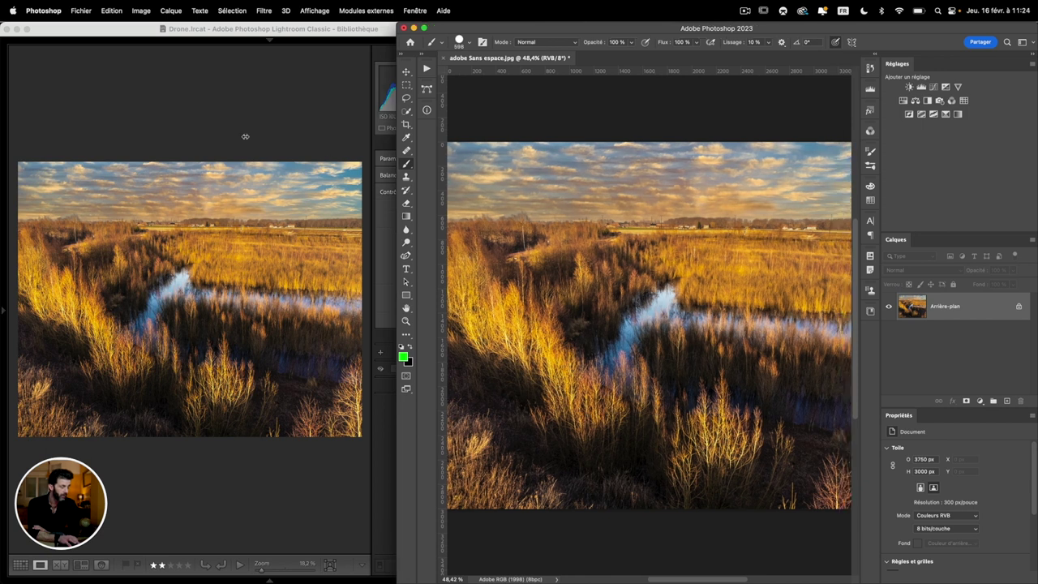
pyautogui.moveTo(408, 164); pyautogui.dragTo(1, 165)
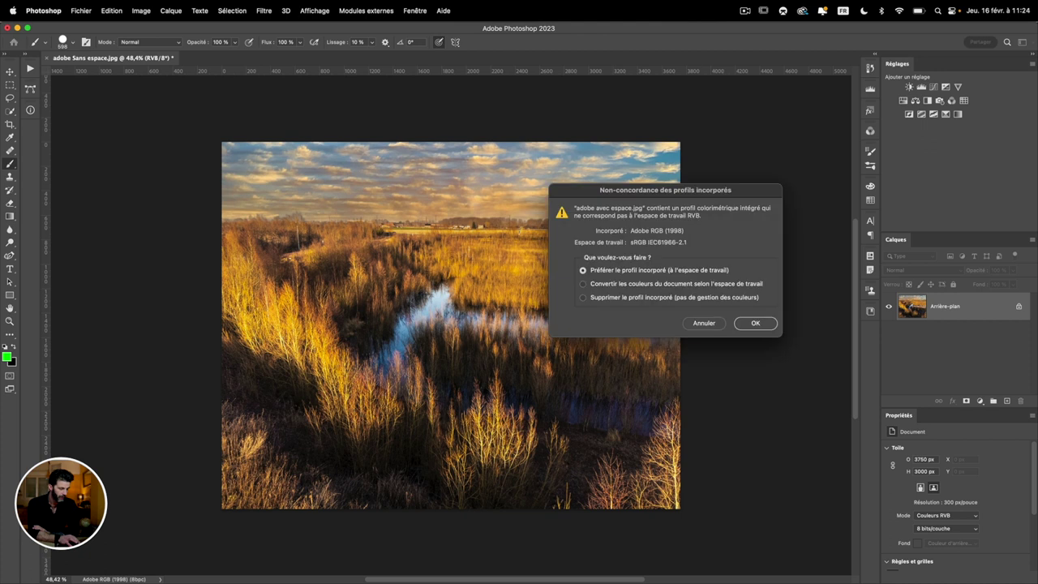
# Open adobe avec espace.jpg with its embedded Adobe RGB (1998) profile, with Photoshop narrowed beside Lightroom.
pyautogui.moveTo(664, 190); pyautogui.dragTo(559, 162)
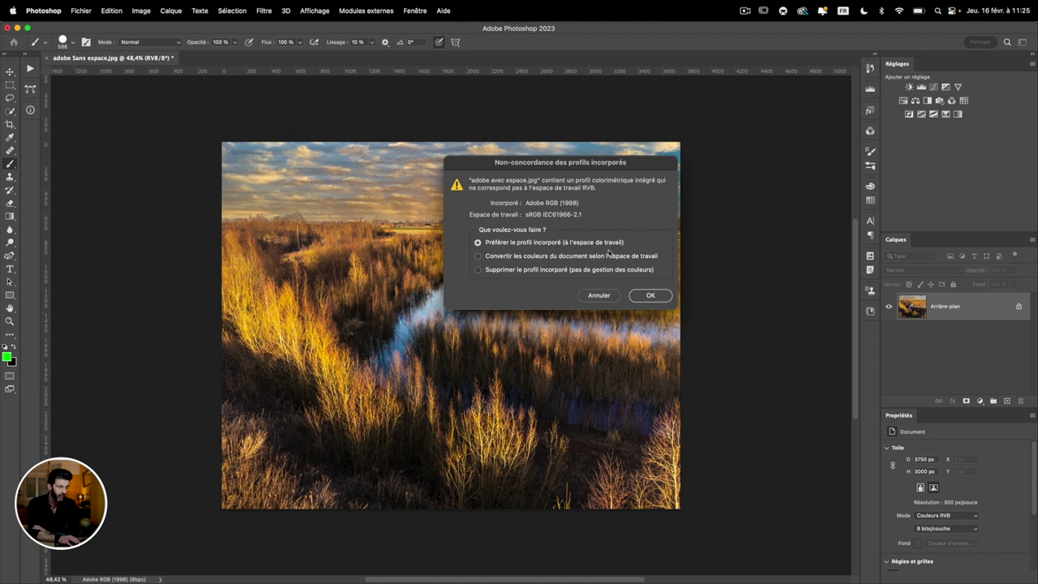
pyautogui.click(651, 295)
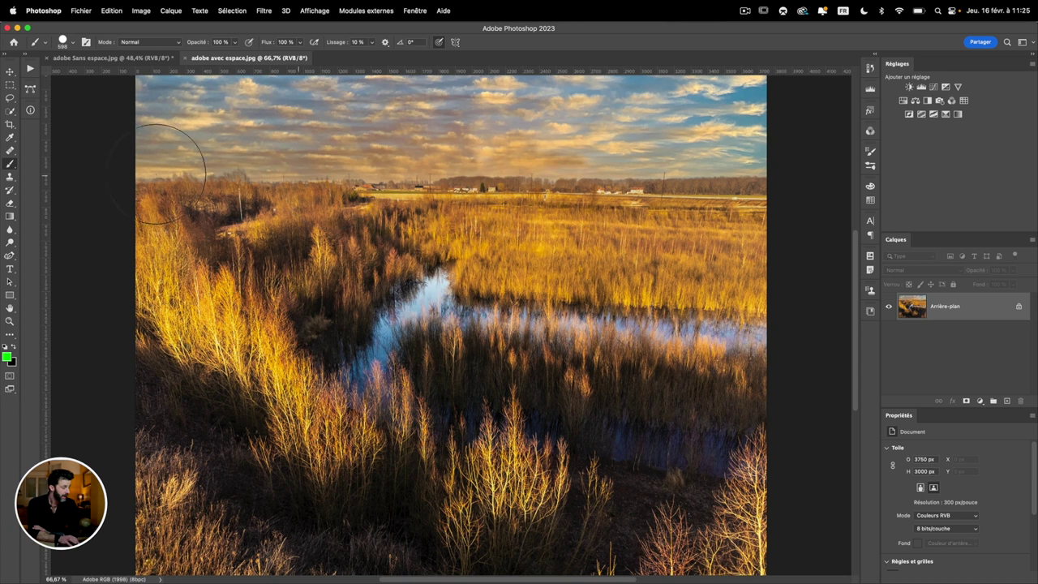
pyautogui.moveTo(4, 205); pyautogui.dragTo(368, 183)
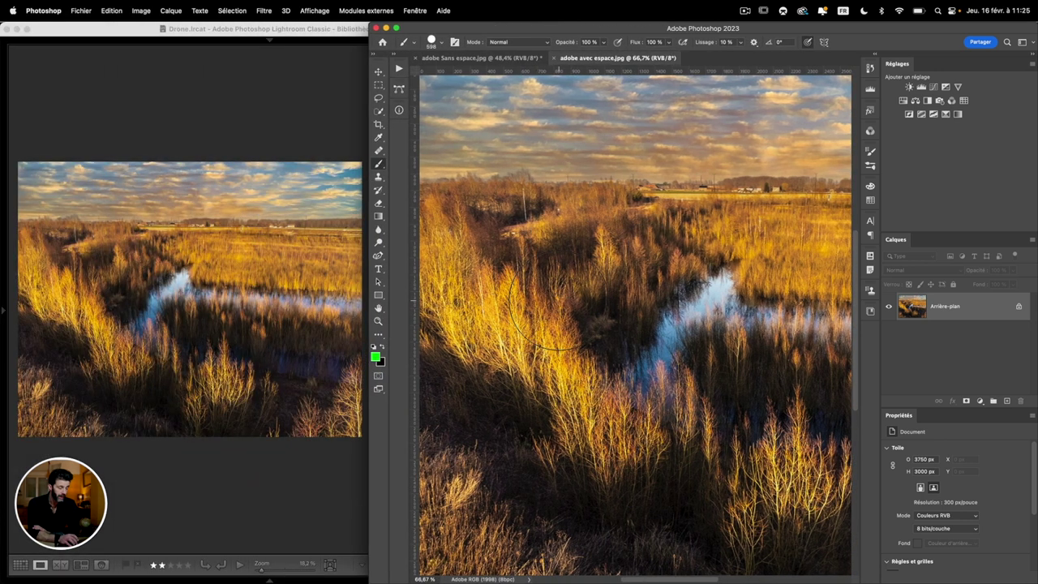
# Zoom out the Photoshop document view.
pyautogui.scroll(-3, 558, 301)
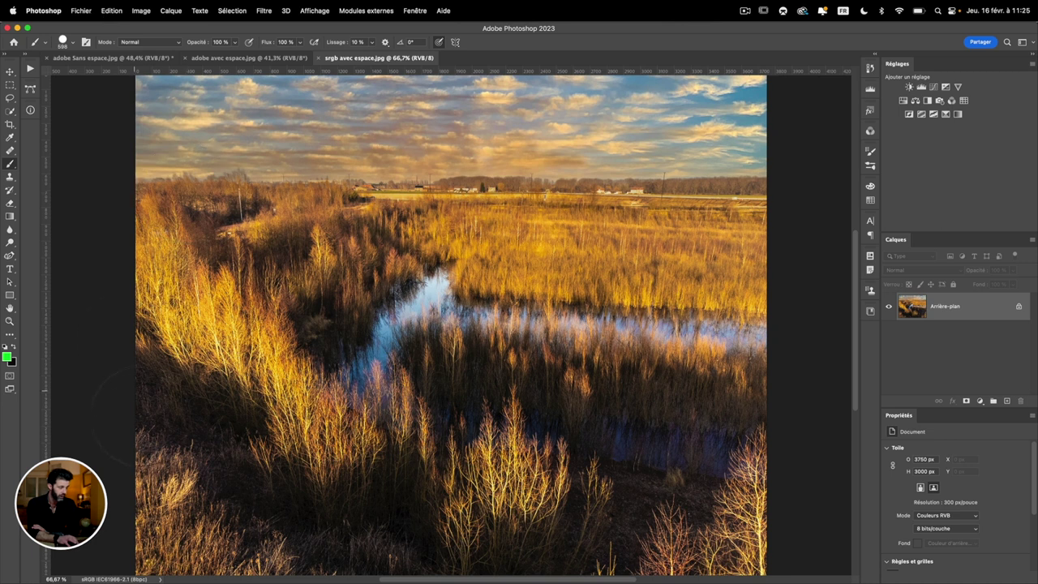
# Fit adobe avec espace.jpg on screen, return to adobe Sans espace, and open the Fenêtre arrangement options.
pyautogui.moveTo(1, 327)
pyautogui.mouseDown()
pyautogui.moveTo(397, 326)
pyautogui.moveTo(1, 327)
pyautogui.mouseUp()
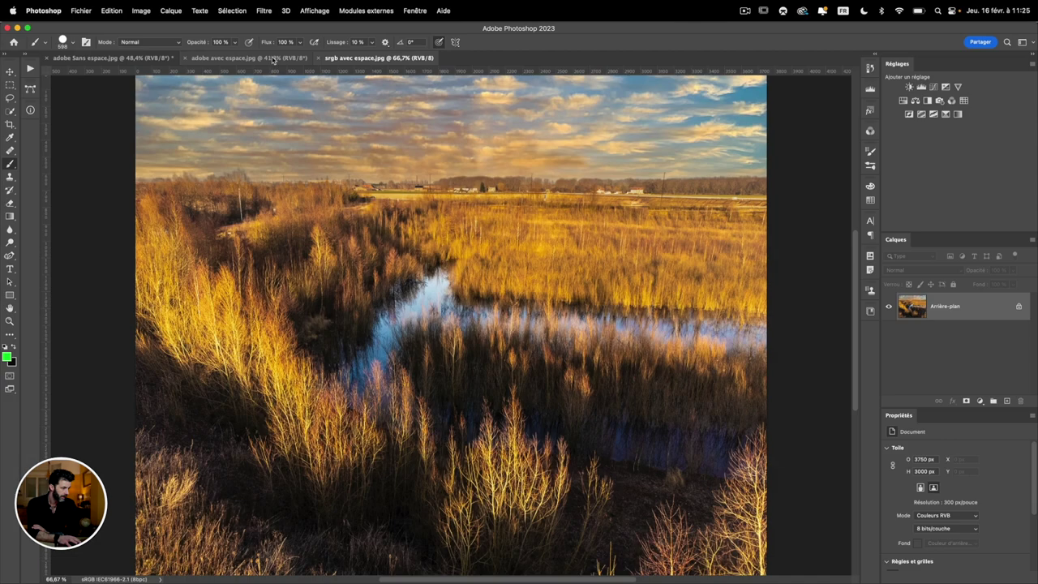
pyautogui.click(273, 59)
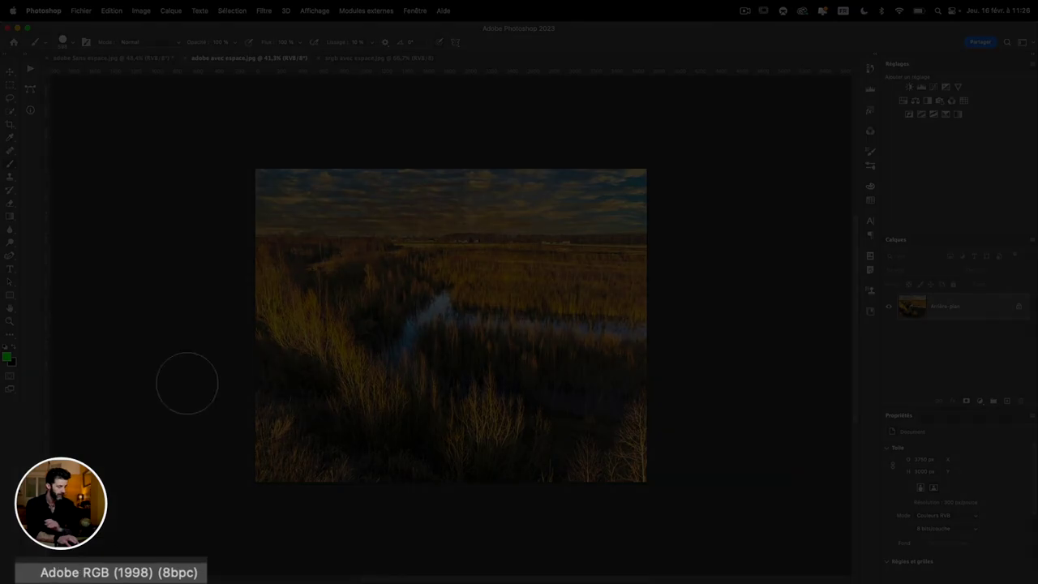
pyautogui.press('super+0')
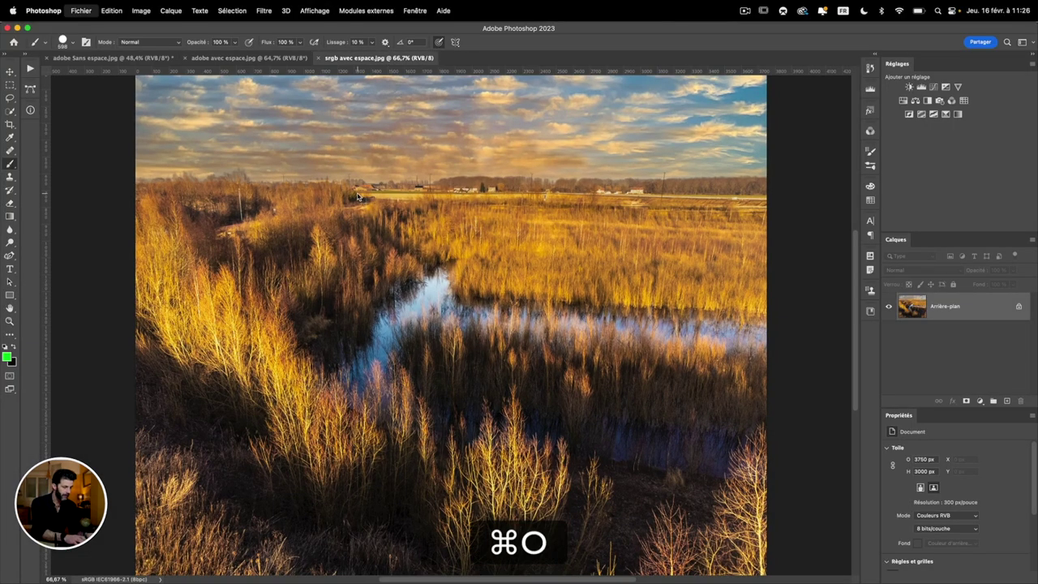
pyautogui.press('super+grave')
pyautogui.click(317, 10)
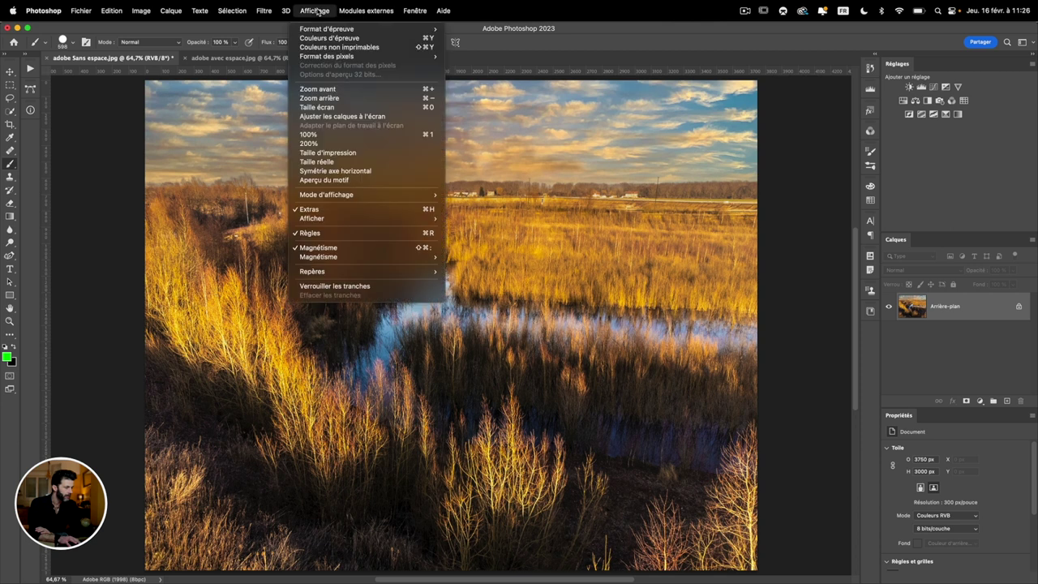
pyautogui.moveTo(422, 30)
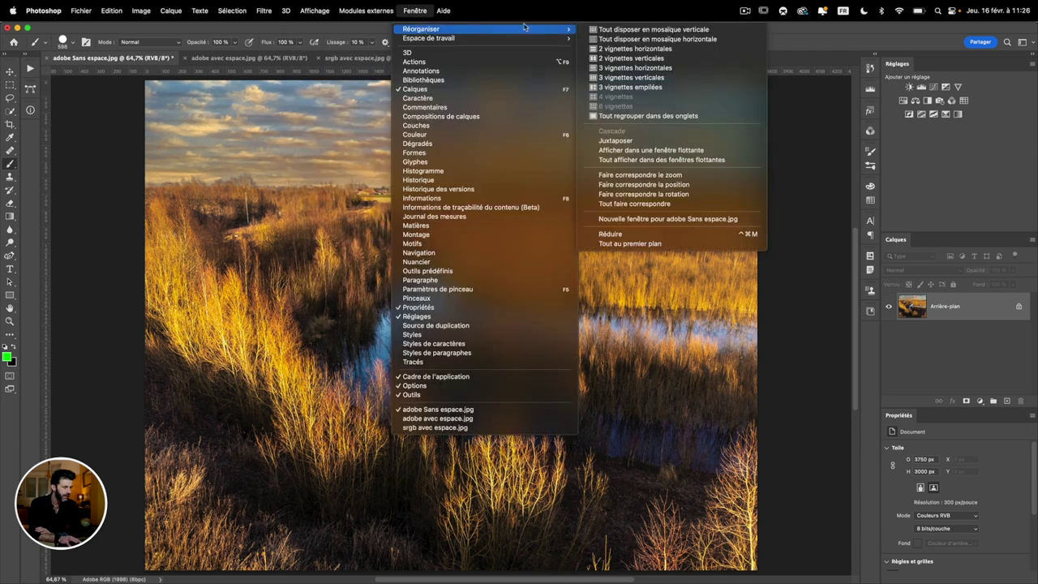
# Tile the three marsh documents vertically and open Attribuer un profil for adobe Sans espace.jpg.
pyautogui.click(621, 31)
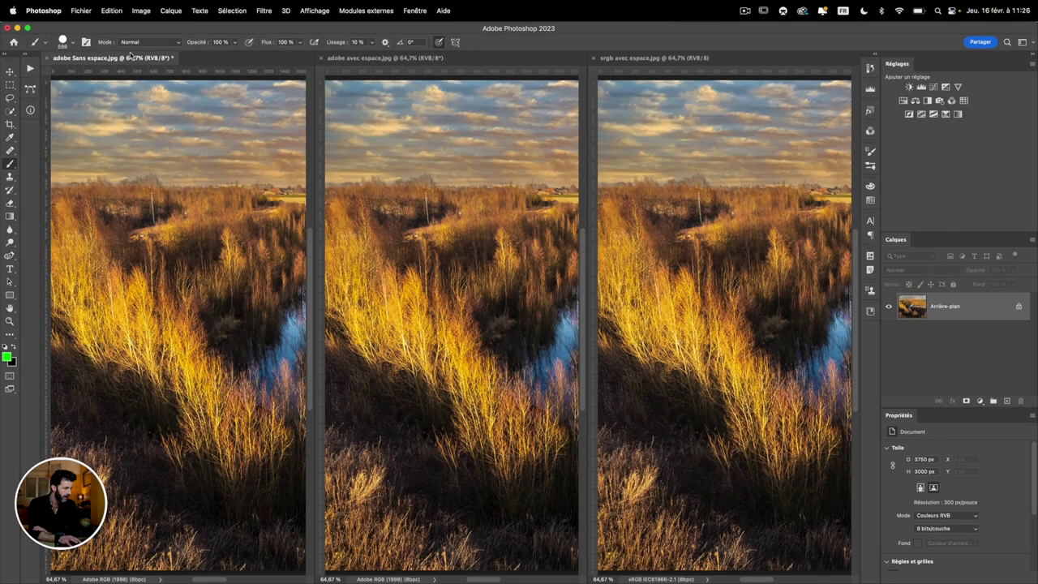
pyautogui.click(81, 10)
pyautogui.moveTo(111, 11)
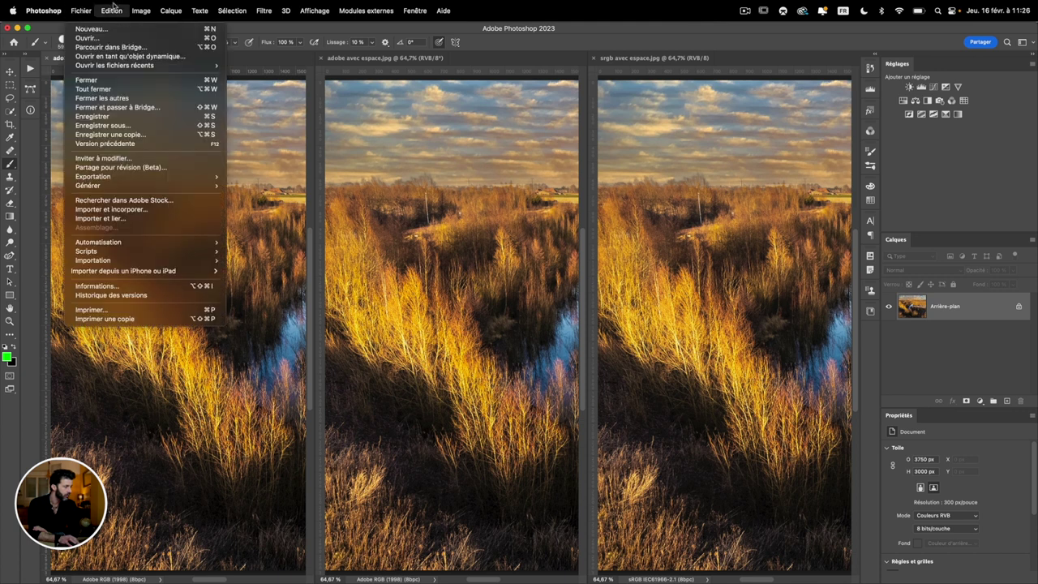
pyautogui.click(156, 370)
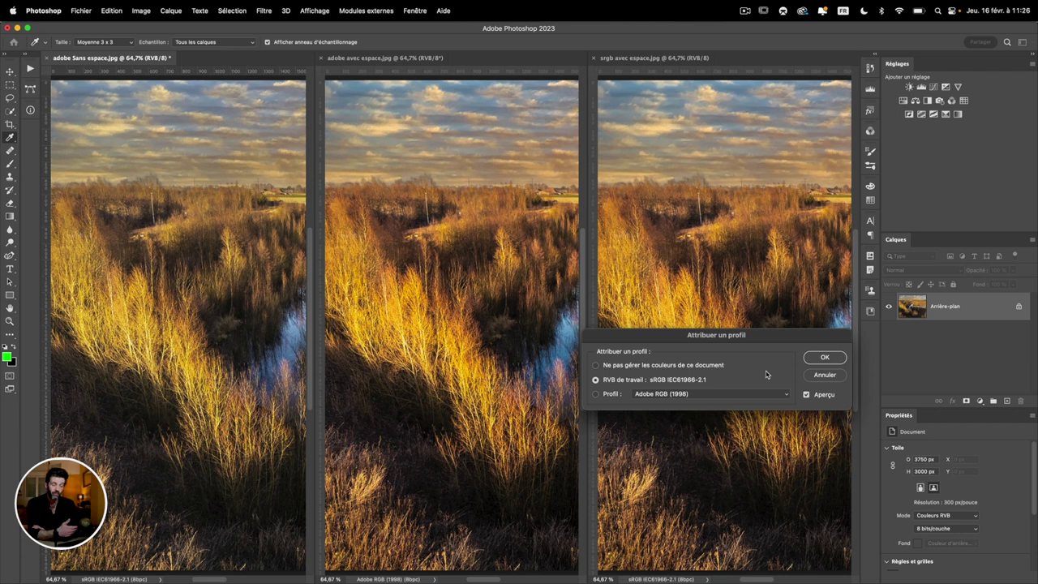
# Cancel the profile assignment, then compare the adobe avec espace and srgb avec espace documents.
pyautogui.click(824, 375)
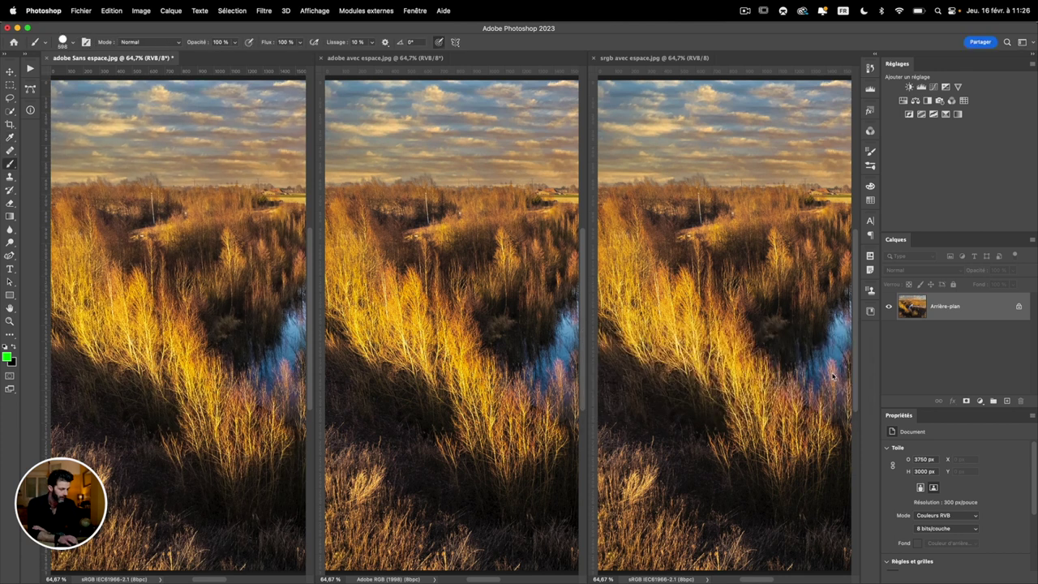
pyautogui.click(381, 57)
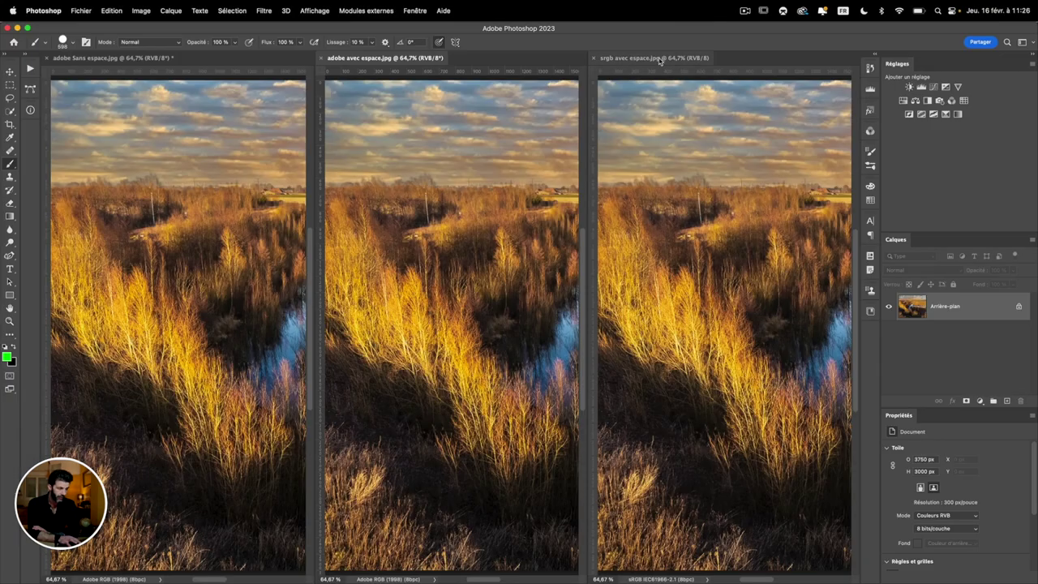
pyautogui.click(660, 59)
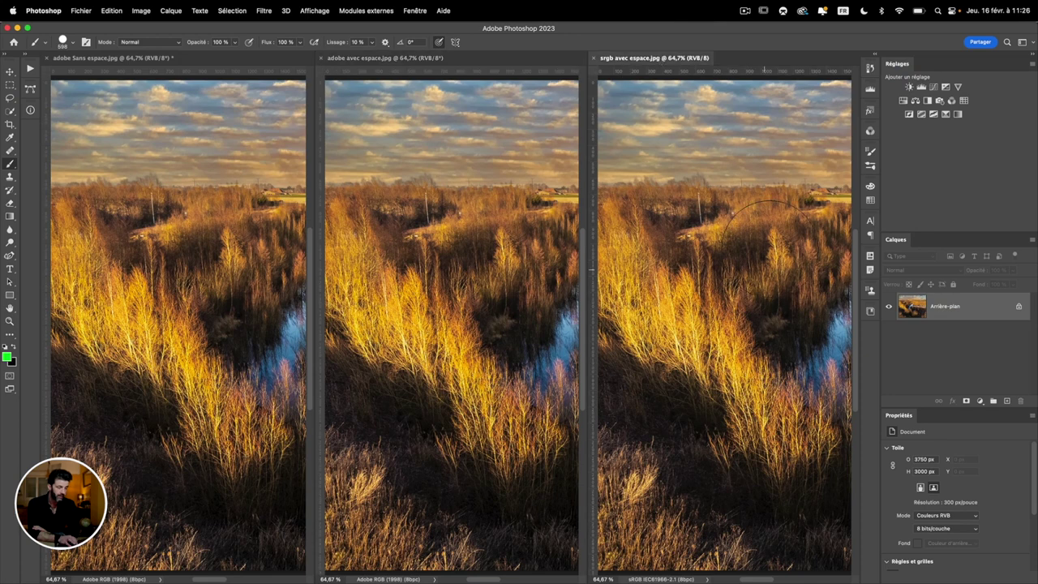